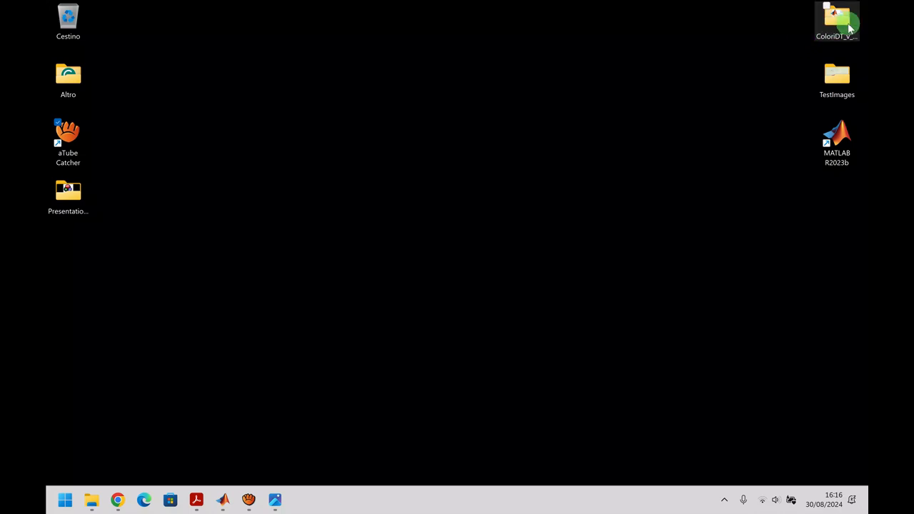
Switch to the open MATLAB R2023b window.
left_click(849, 27)
left_click(835, 78)
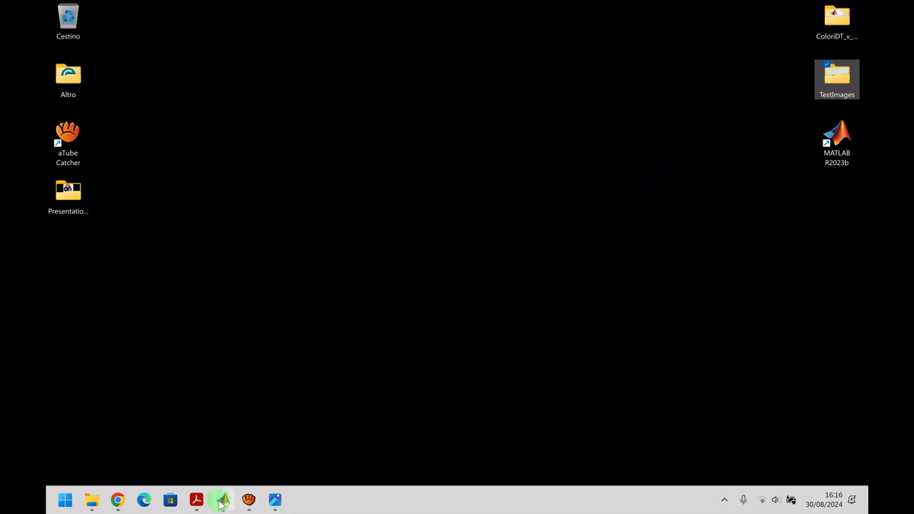
mouse_move(223, 499)
left_click(263, 468)
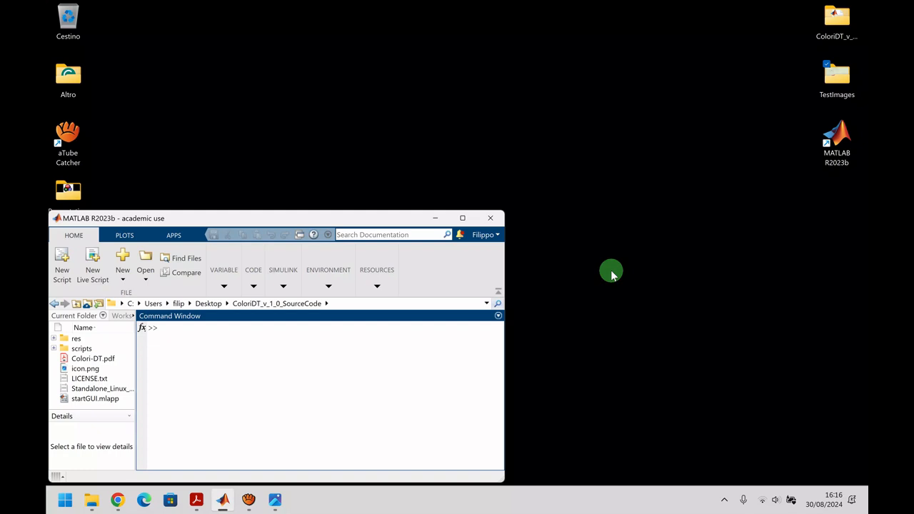
Copy the full path of the ColoriDT_v_1_0_SourceCode desktop folder in File Explorer and close the folder window.
left_click(843, 25)
double_click(844, 26)
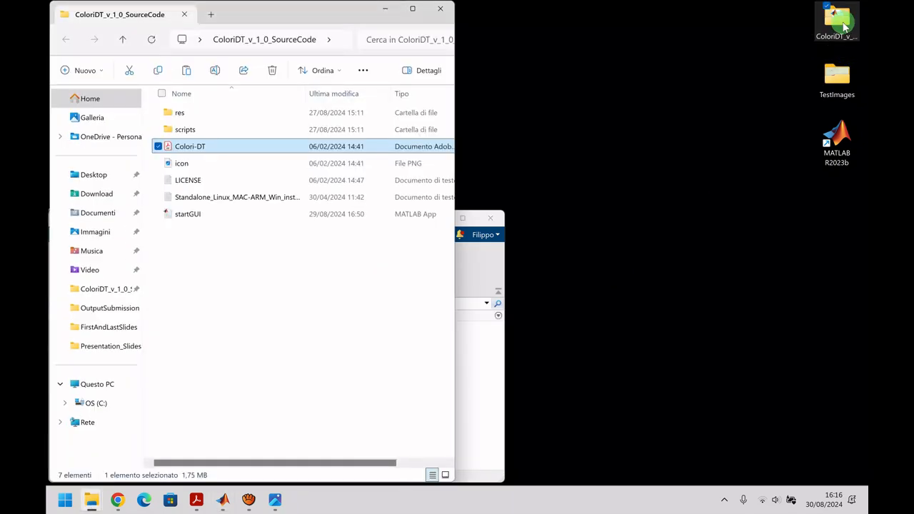
left_click(344, 45)
key("ctrl+c")
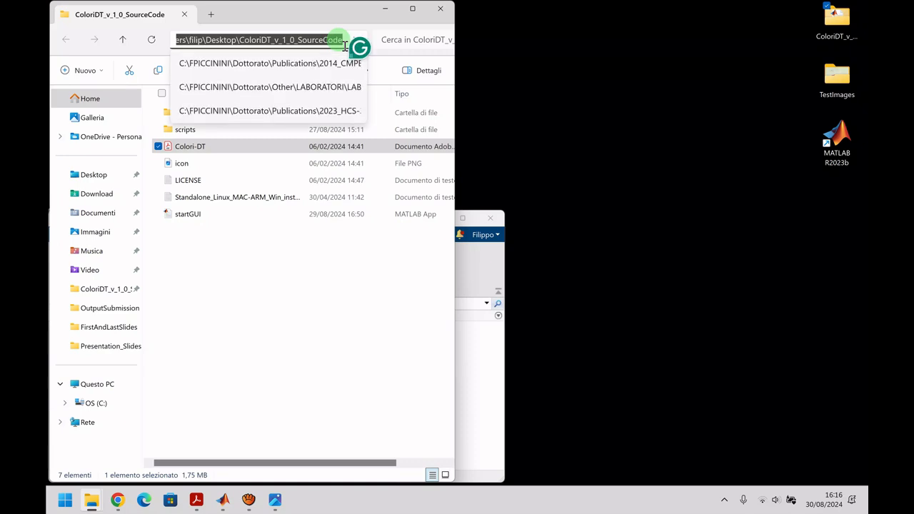
left_click(441, 10)
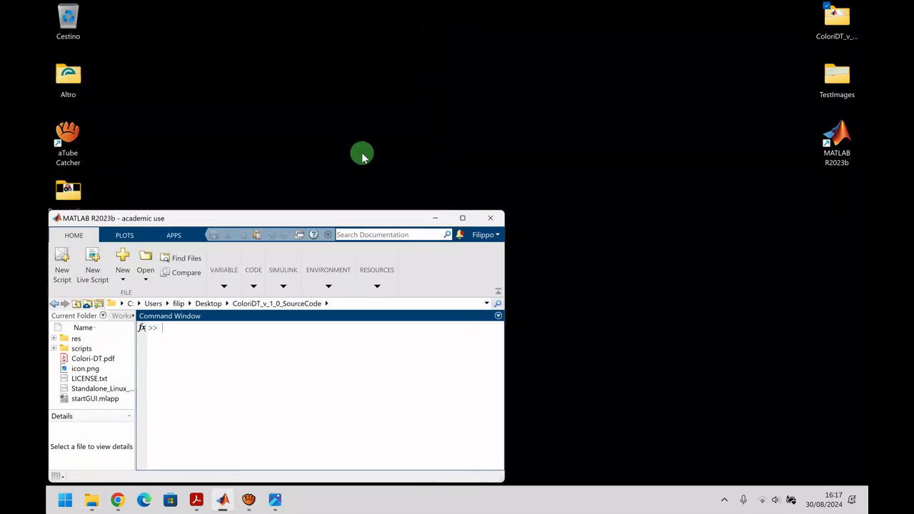
Set MATLAB's current folder to the copied ColoriDT_v_1_0_SourceCode path.
left_click(358, 307)
key("ctrl+v")
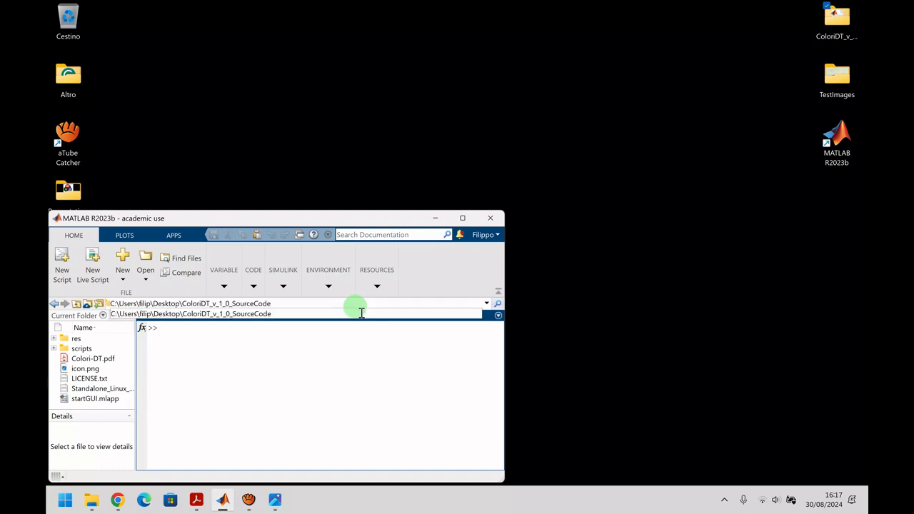
key("Return")
left_click(316, 347)
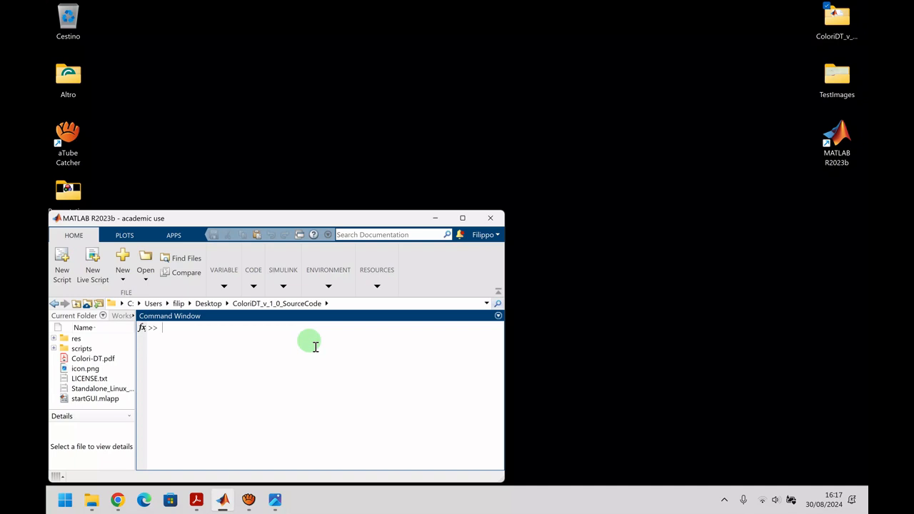
Launch the ColorI - DT interface with the startGUI command and leave only its window open on the desktop.
type("sta")
key("Up")
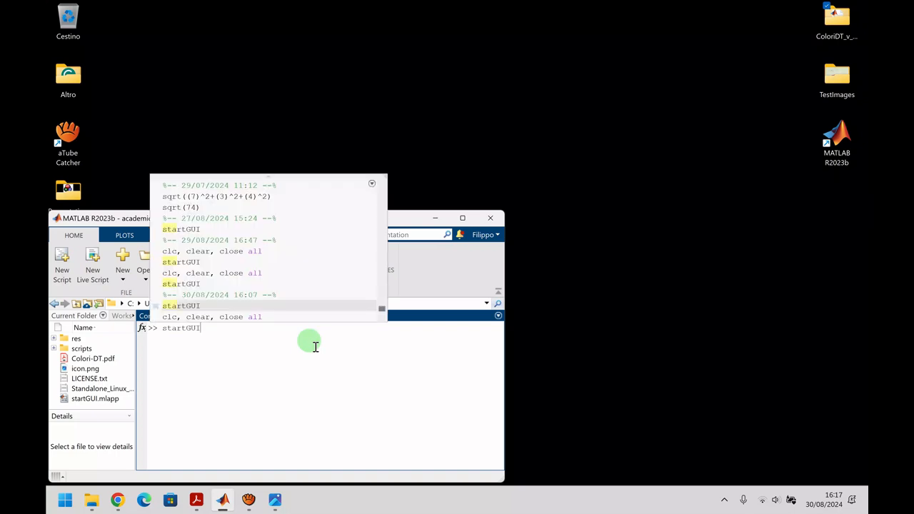
key("Return")
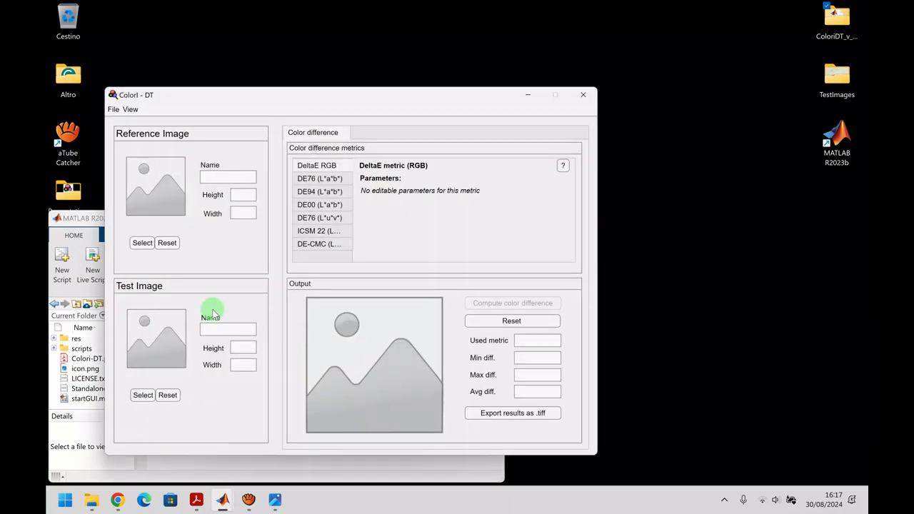
left_click_drag(279, 97, 541, 16)
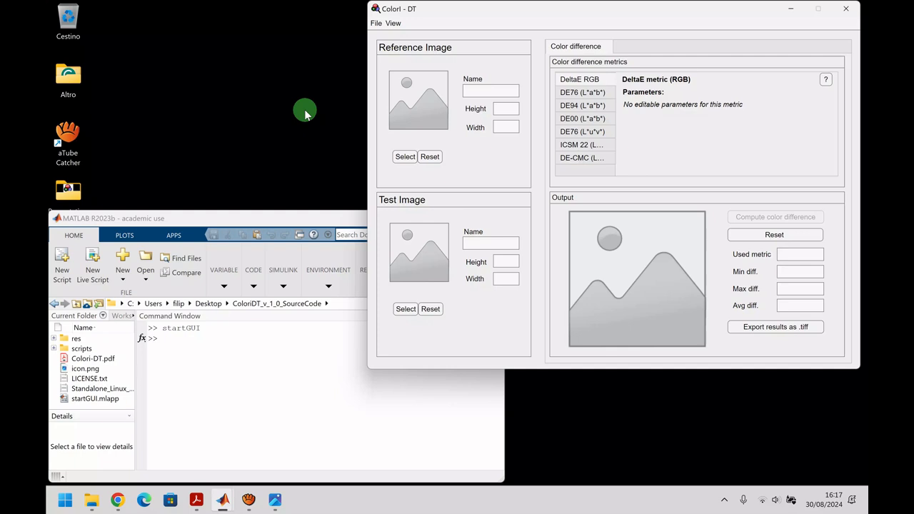
left_click(291, 220)
left_click(433, 219)
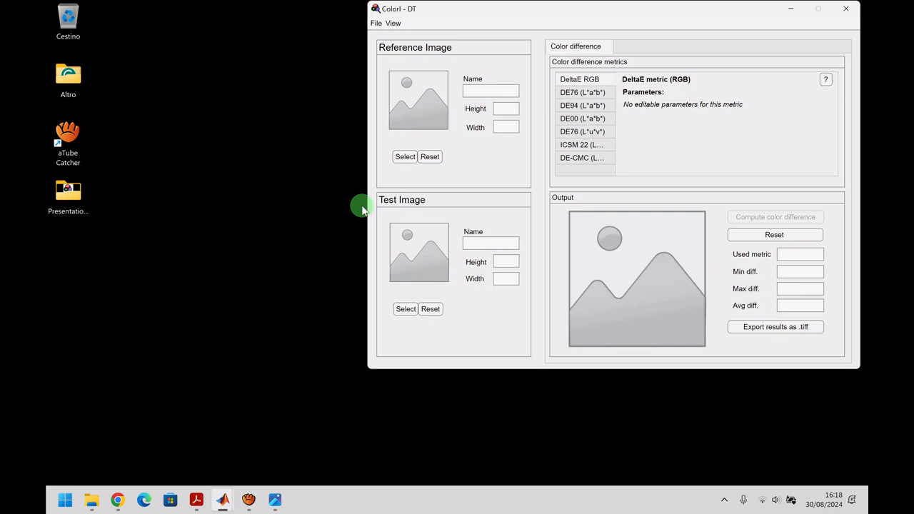
Review the parameters of the color difference metrics DE76 (L*a*b*), DE76 (L*u*v*), DE94, DE00 and DE-CMC.
left_click(568, 98)
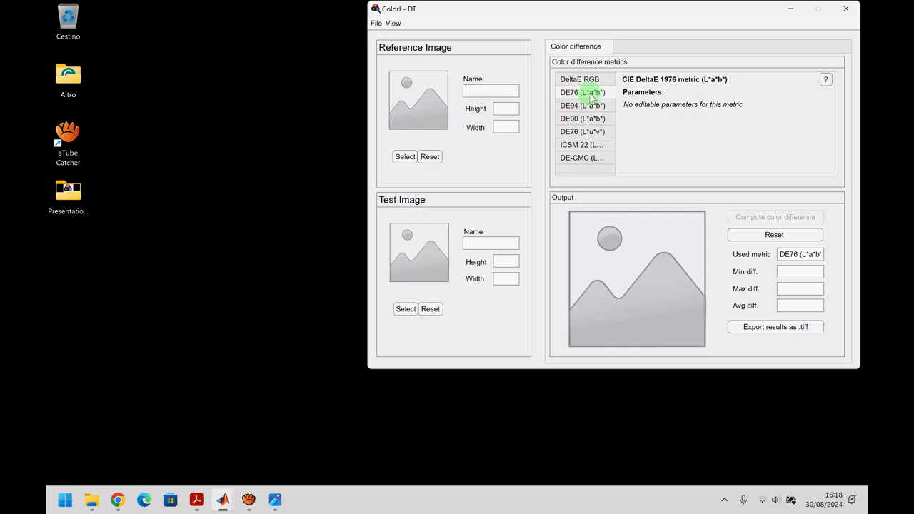
left_click(591, 134)
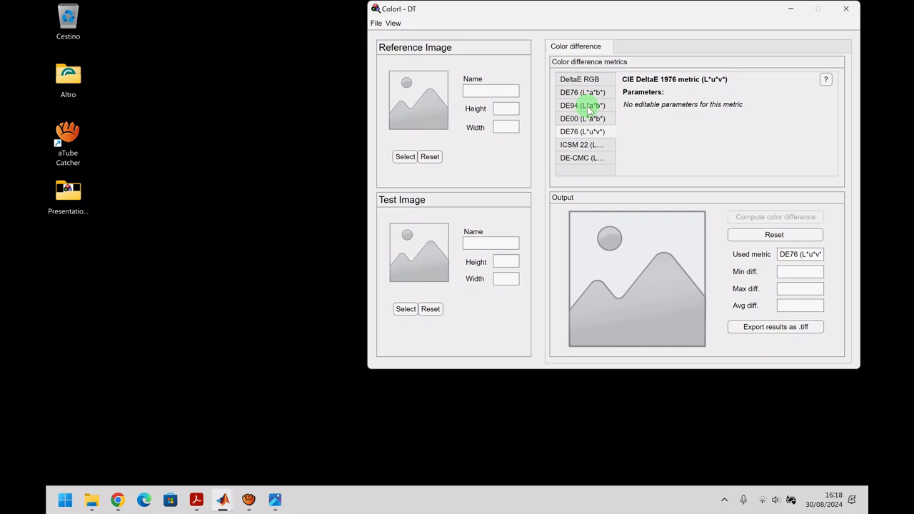
left_click(590, 107)
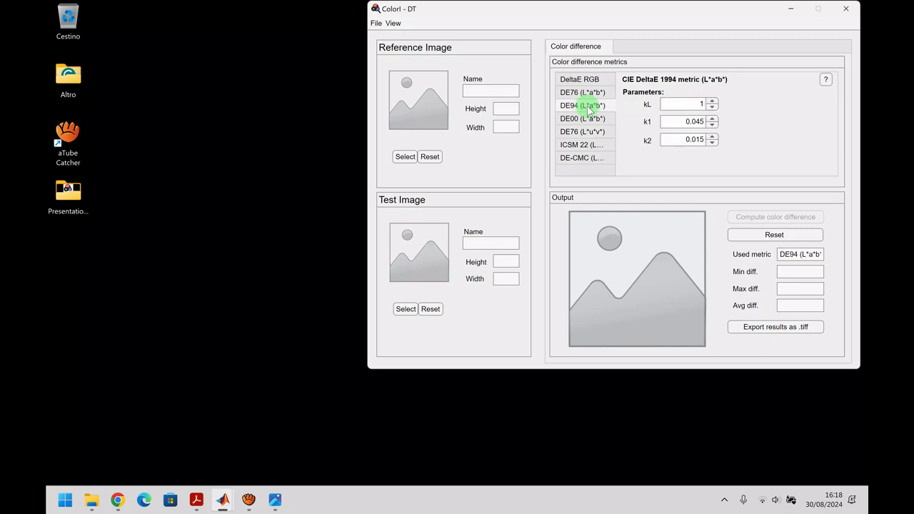
left_click(578, 119)
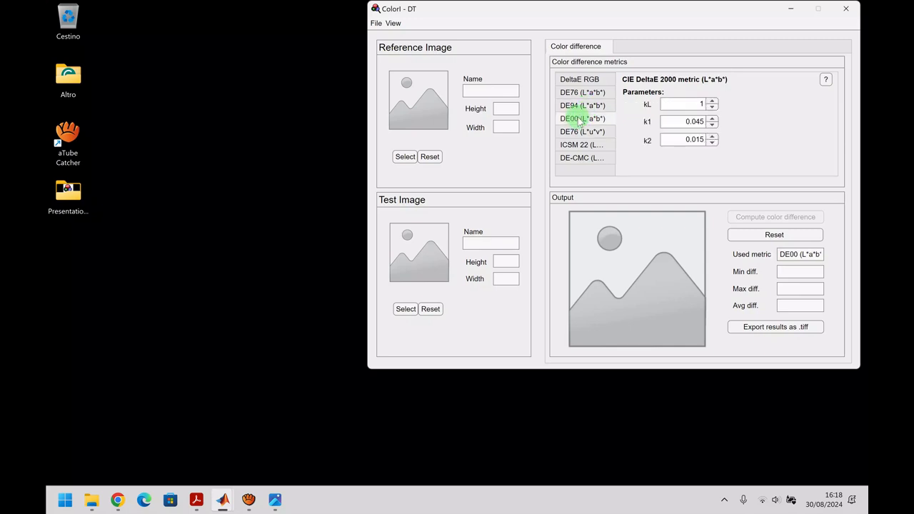
left_click(582, 163)
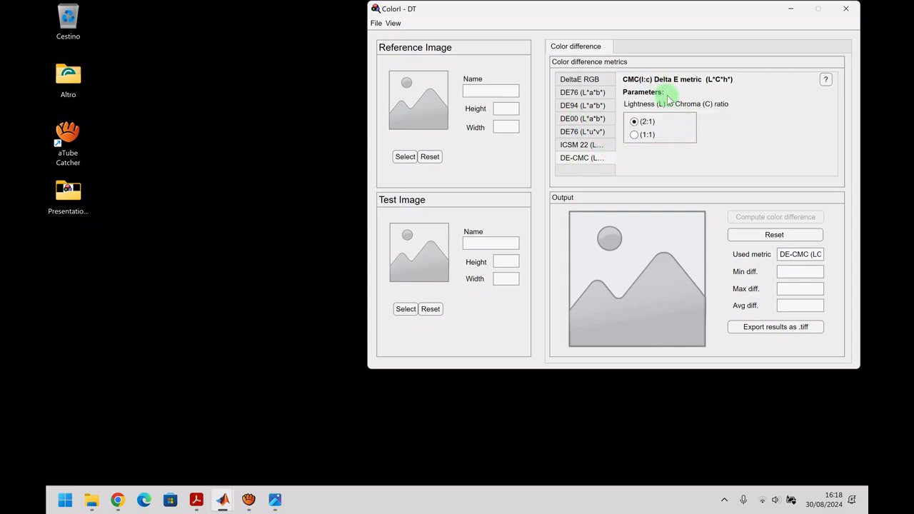
Minimize ColorI - DT and open the Colori-DT PDF manual from the source code folder on the desktop.
left_click(791, 11)
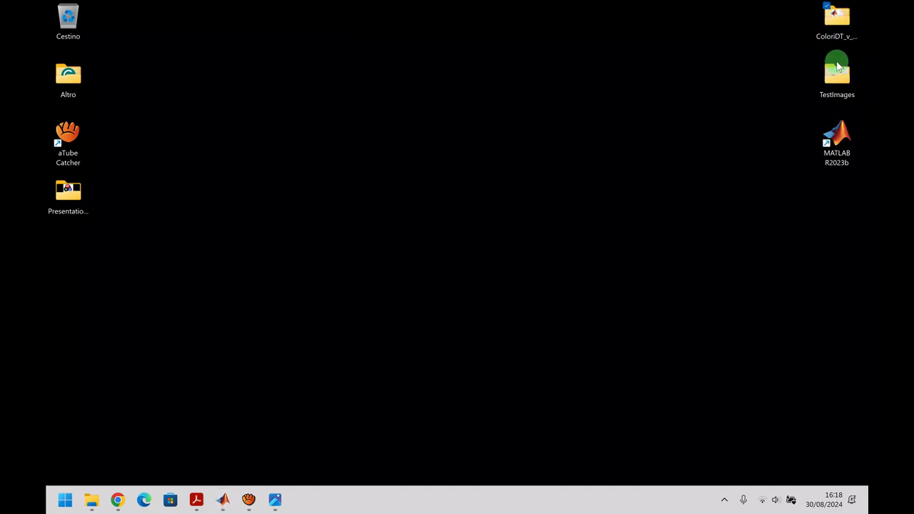
double_click(838, 25)
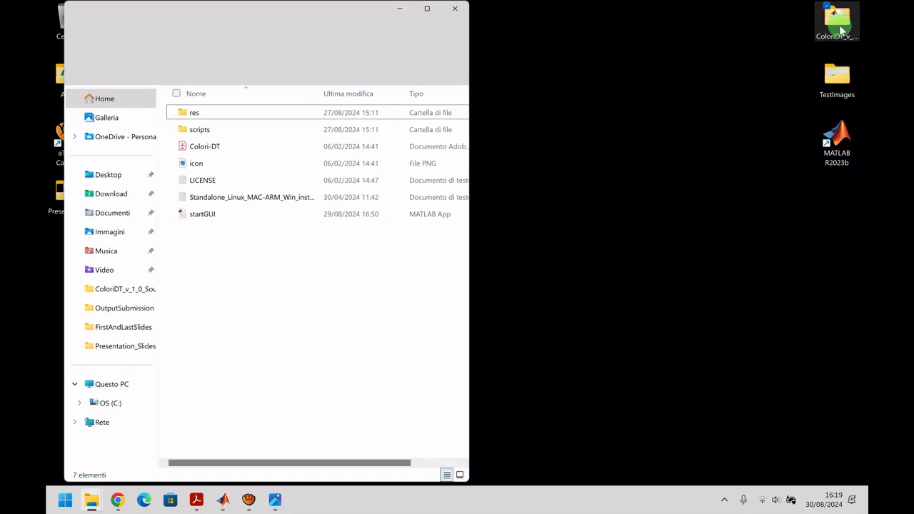
double_click(205, 148)
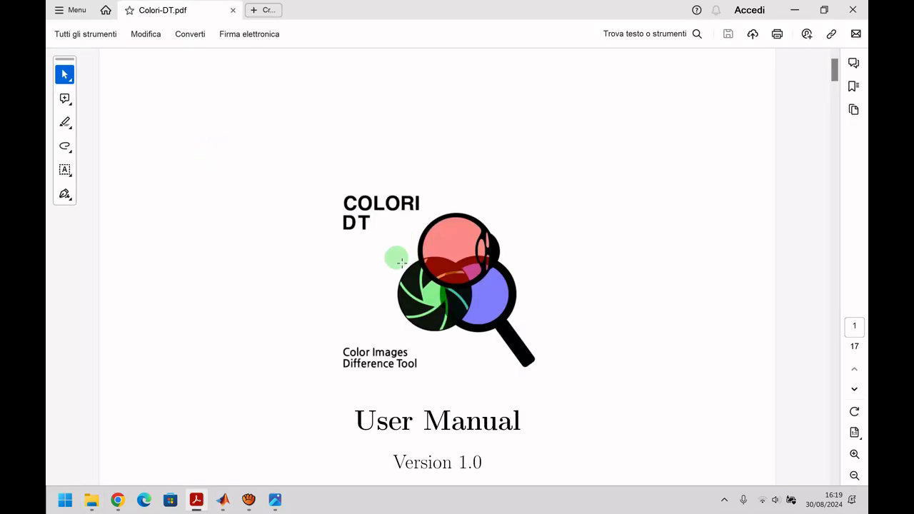
Go to section 7.4 CIEDE 2000 of the manual and read its formulas and the kL, k1 and k2 parameter descriptions.
scroll(398, 262, "down", 5)
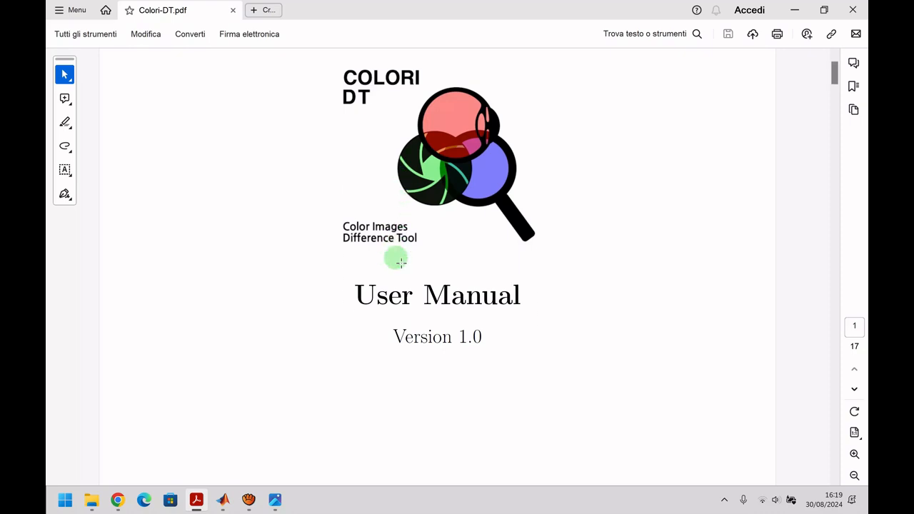
scroll(398, 262, "down", 8)
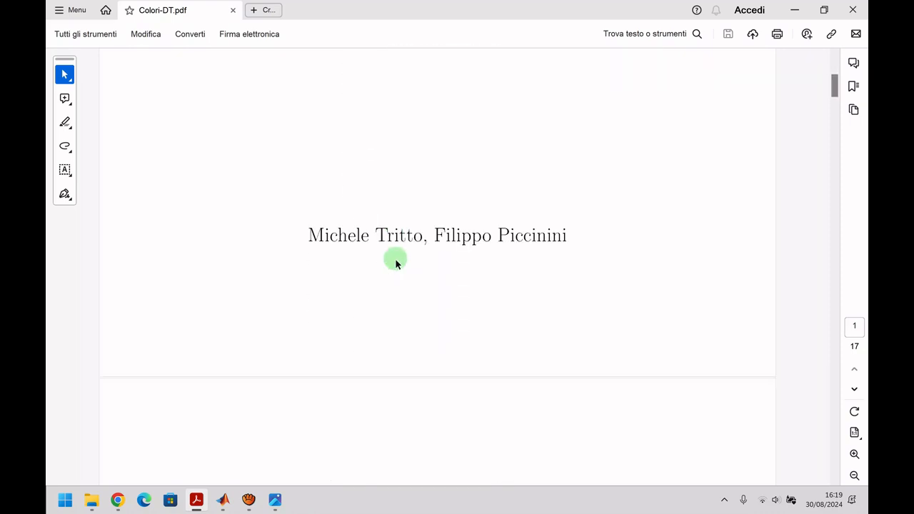
scroll(396, 262, "down", 10)
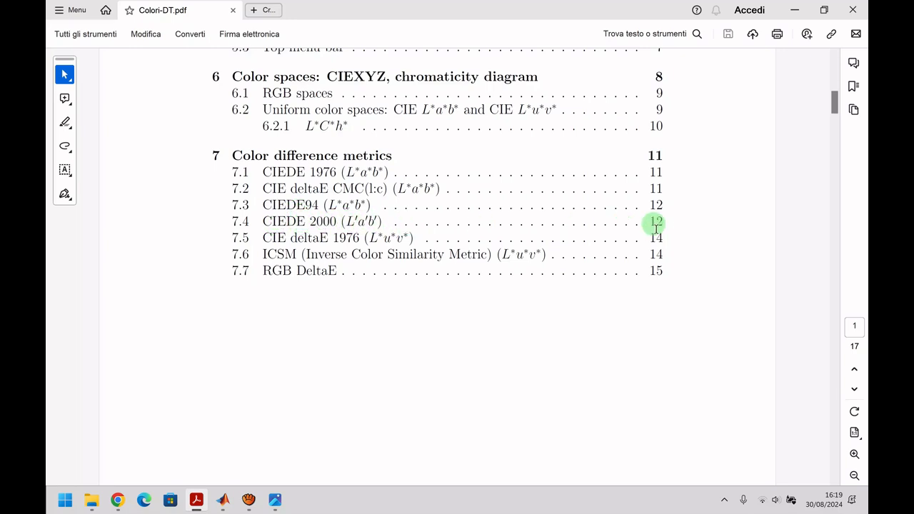
left_click(333, 224)
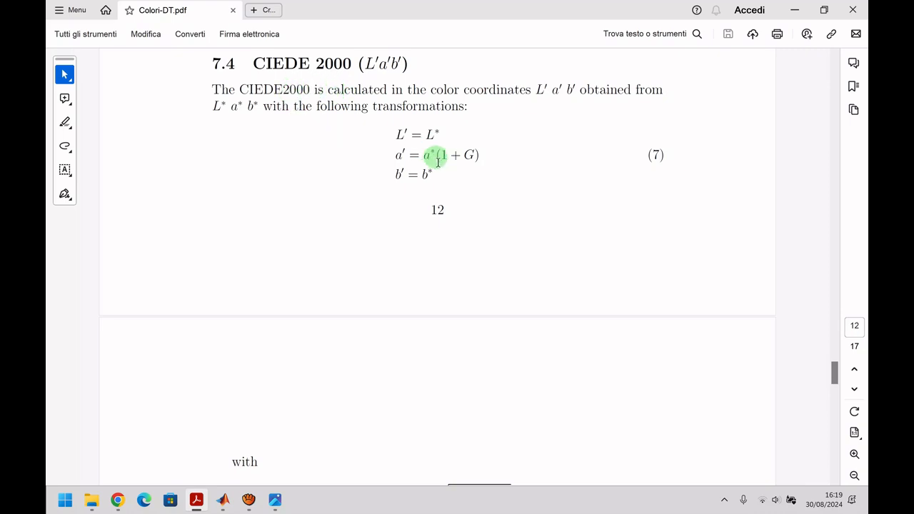
scroll(437, 164, "down", 1)
scroll(435, 164, "down", 10)
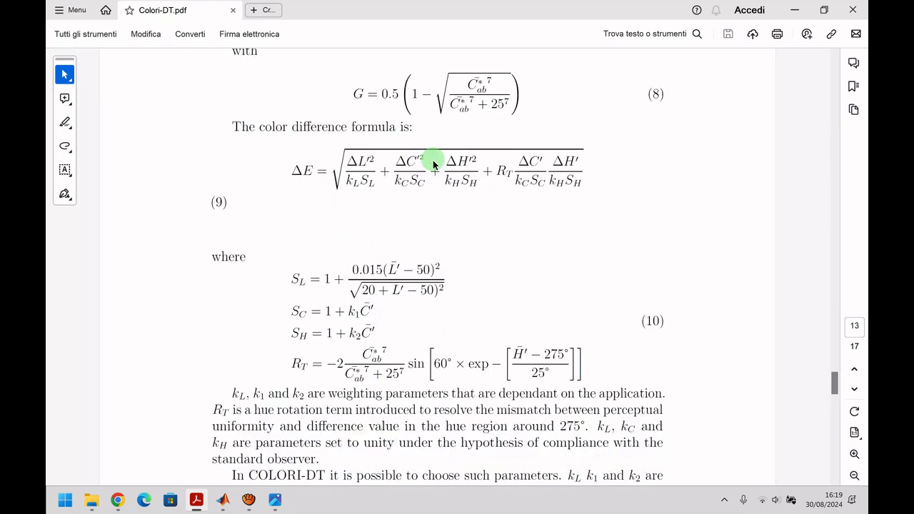
scroll(432, 161, "down", 7)
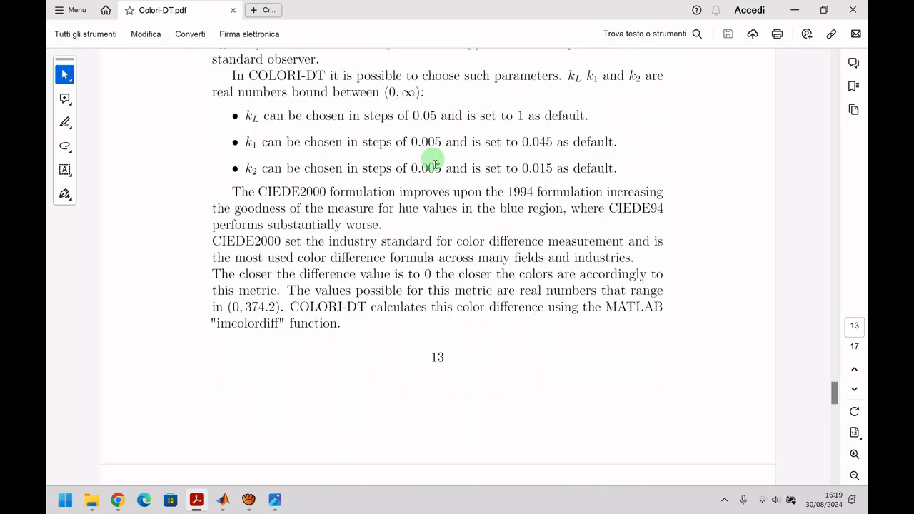
Close the PDF manual, put the folder window away and switch back to the ColorI - DT window.
left_click(852, 12)
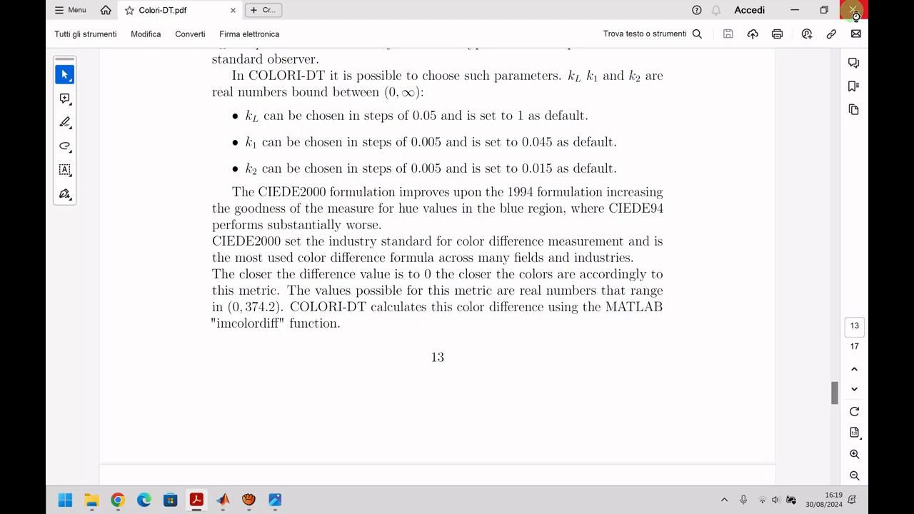
left_click(400, 11)
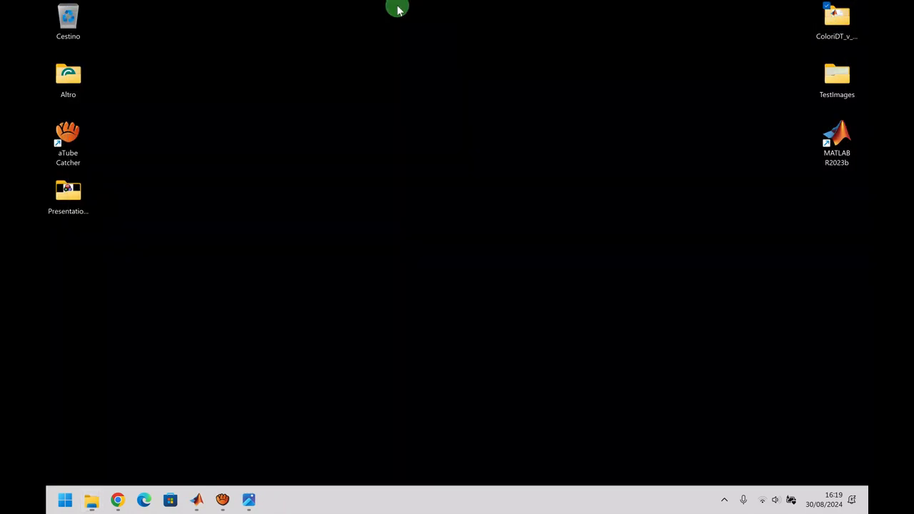
mouse_move(199, 501)
left_click(245, 457)
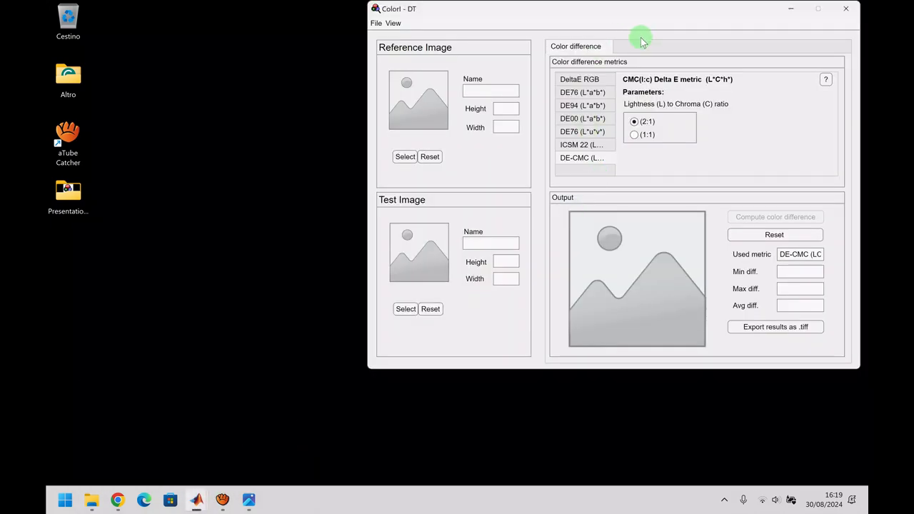
Load DatasetA_R from the Desktop's TestImages folder as the reference image, and reset the reference image.
left_click(409, 159)
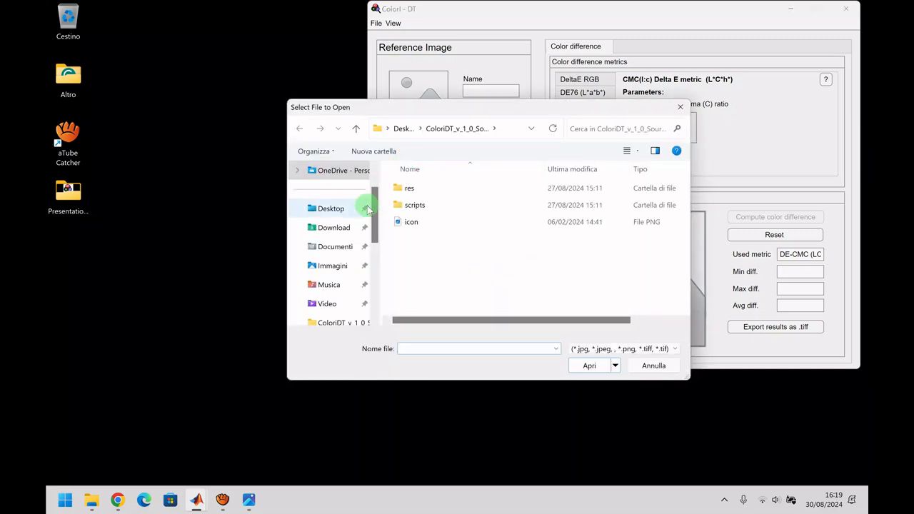
left_click(341, 214)
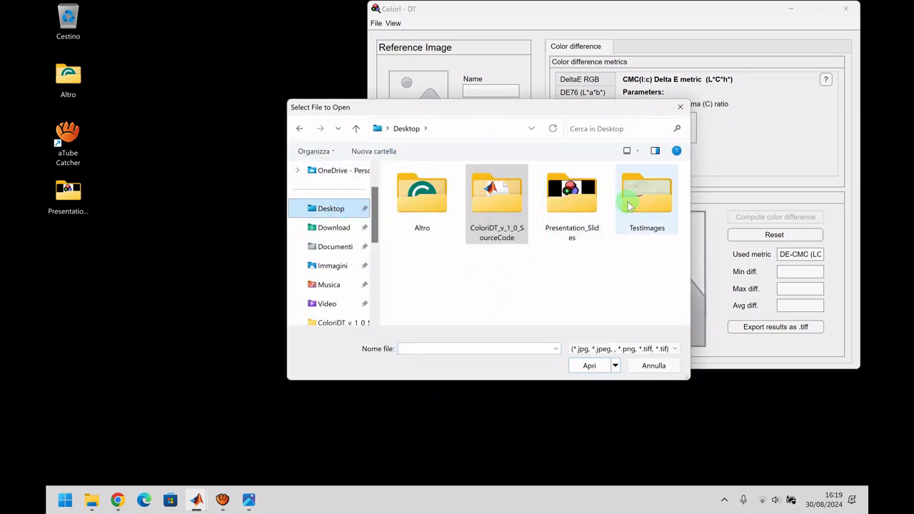
left_click(658, 206)
double_click(658, 206)
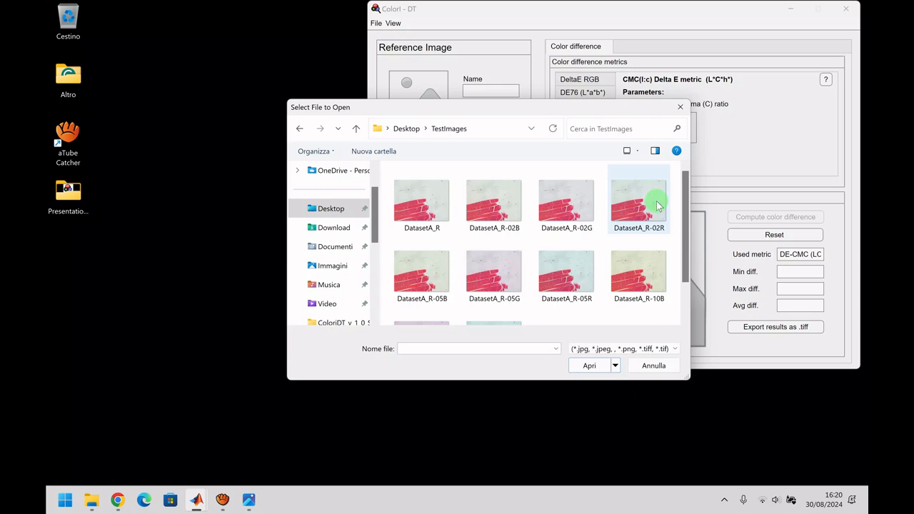
left_click(432, 212)
left_click(588, 365)
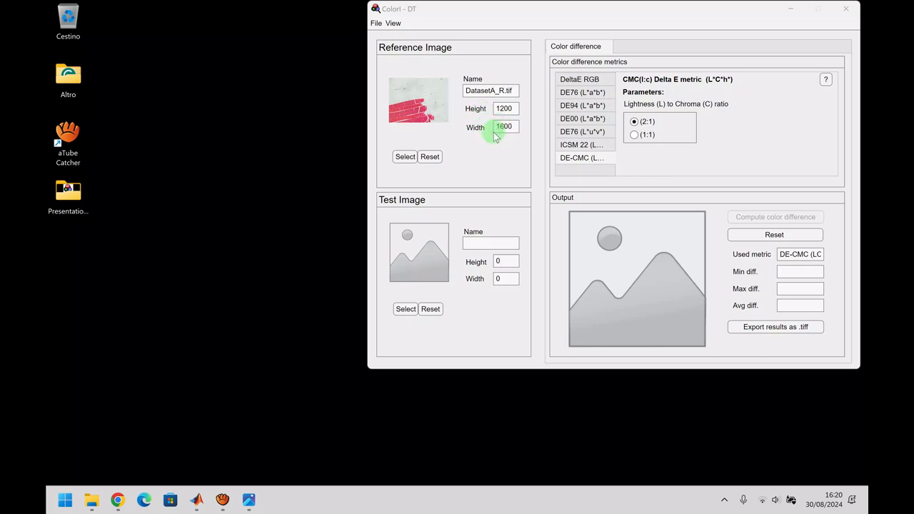
left_click(431, 157)
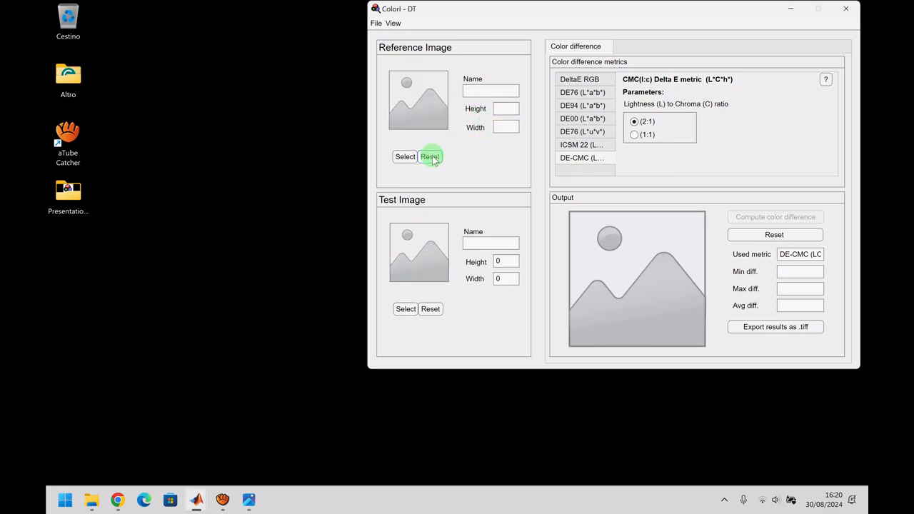
Load DatasetA_R from the Desktop's TestImages folder as the reference image.
left_click(406, 158)
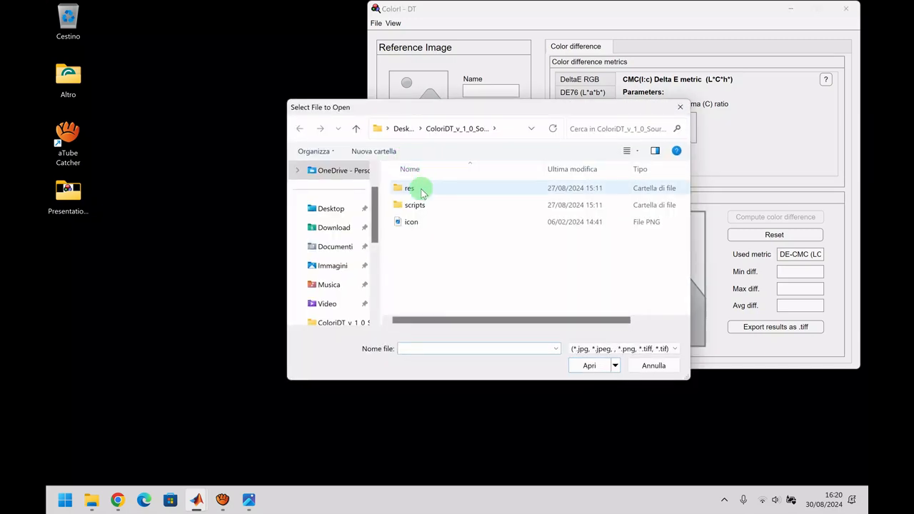
left_click(340, 215)
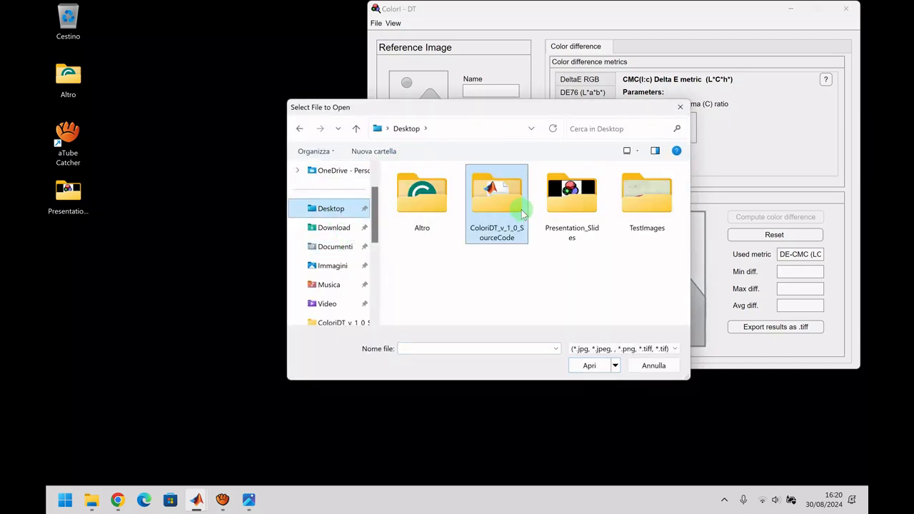
double_click(628, 204)
left_click(423, 207)
left_click(589, 365)
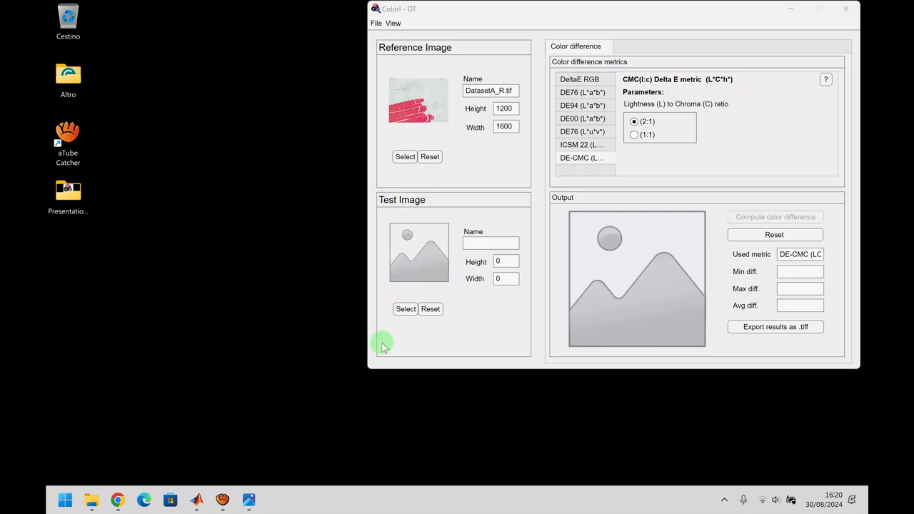
Load DatasetA_R-05G from the Desktop's TestImages folder as the test image.
left_click(404, 308)
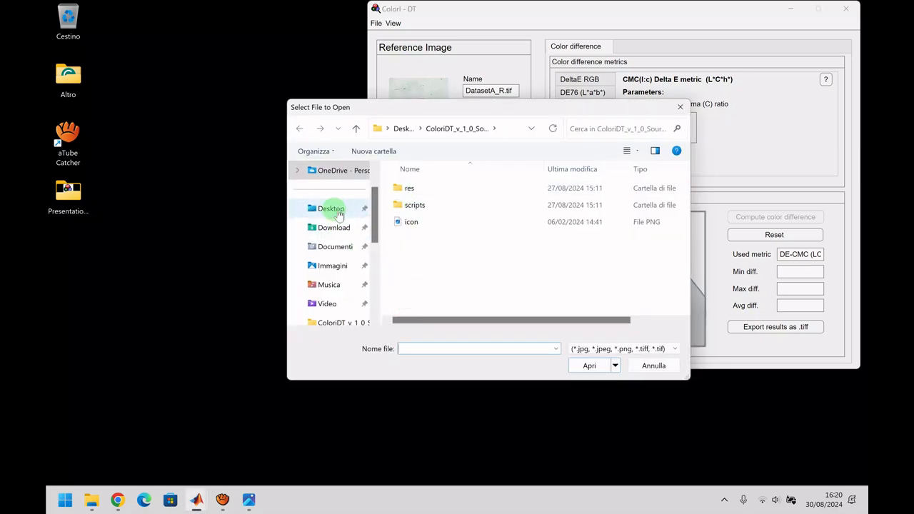
left_click(328, 208)
double_click(640, 212)
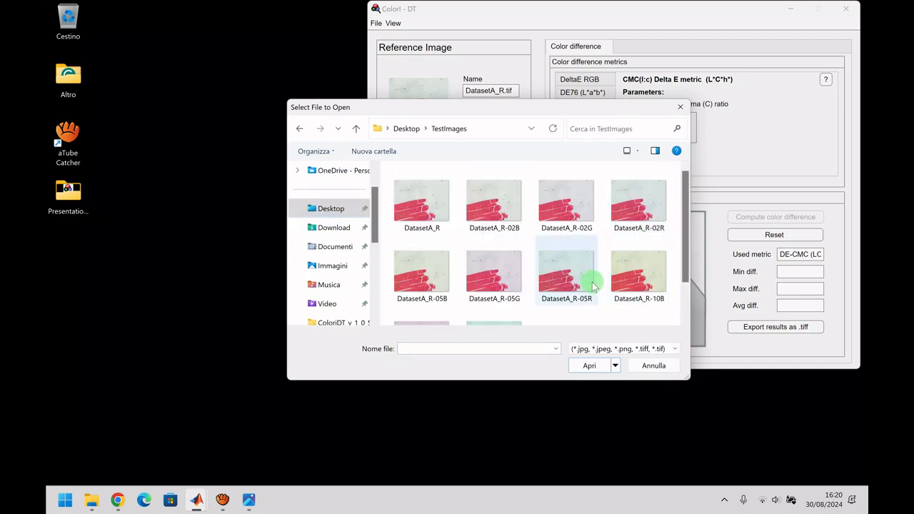
scroll(577, 283, "down", 1)
scroll(575, 278, "up", 1)
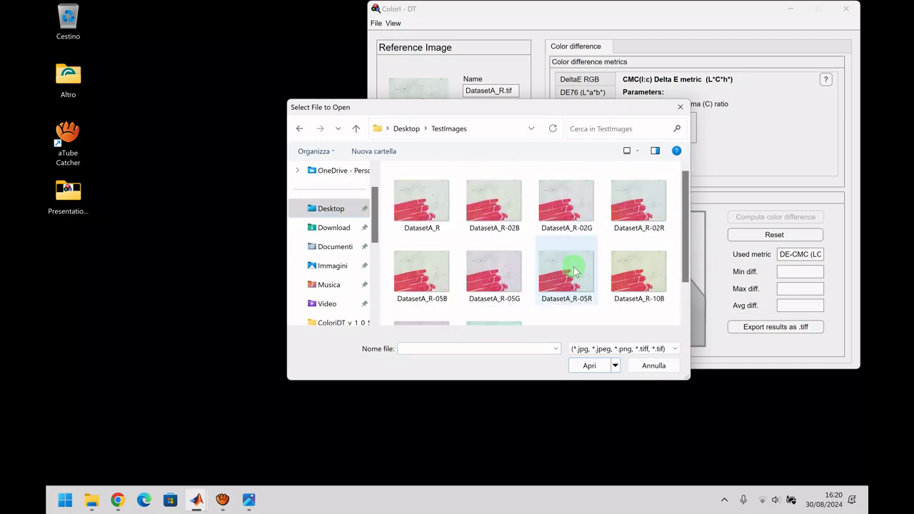
left_click(511, 277)
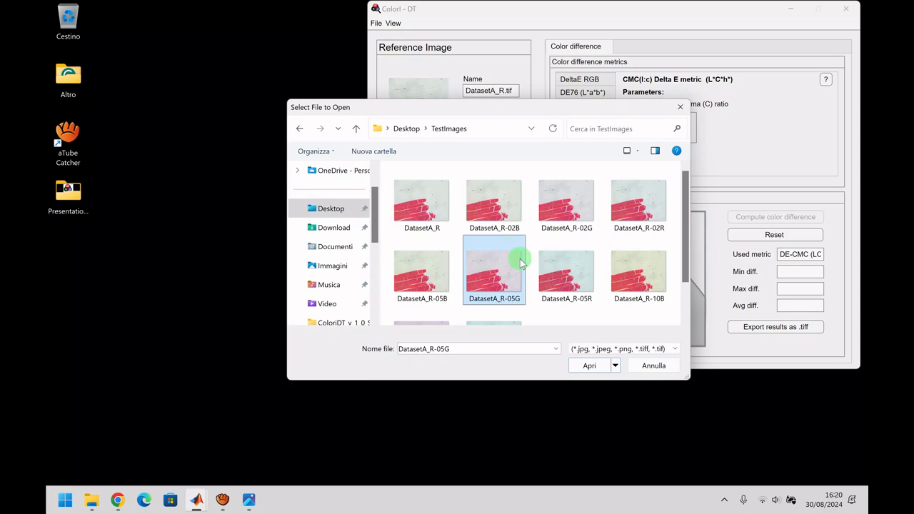
left_click(579, 369)
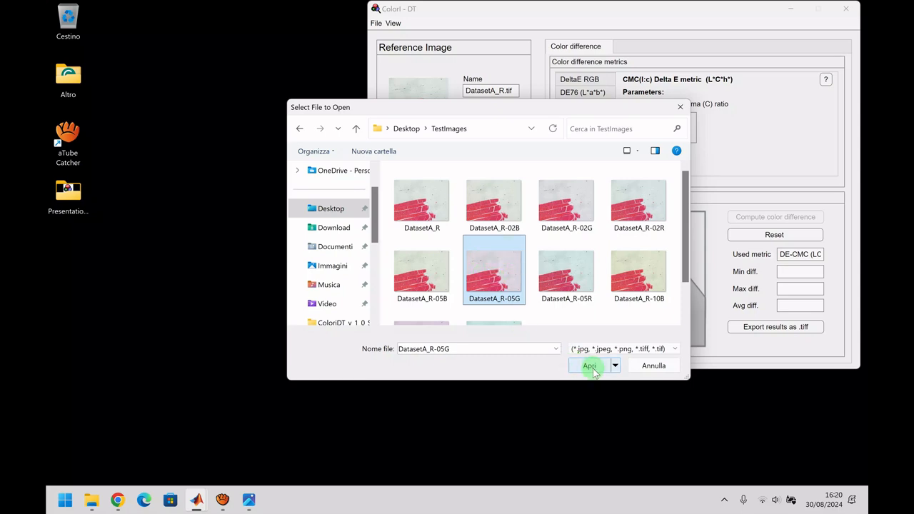
left_click(589, 367)
left_click(411, 86)
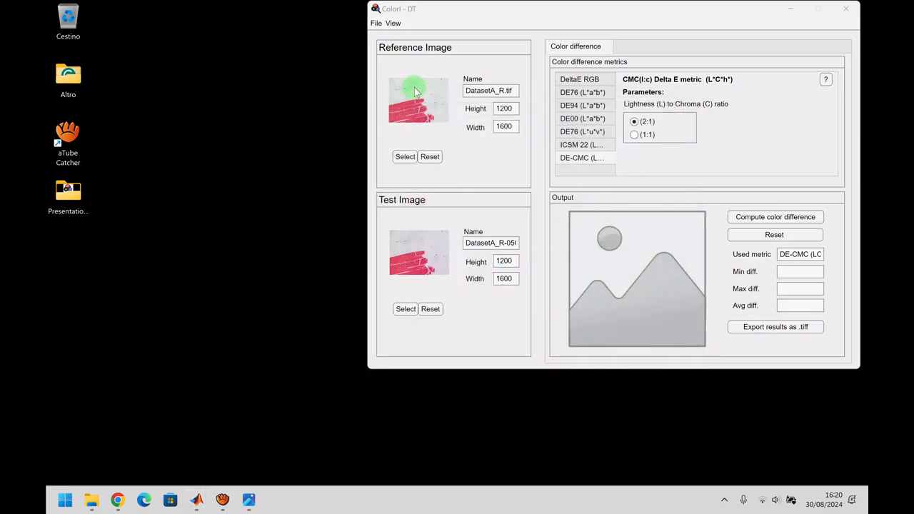
left_click(430, 157)
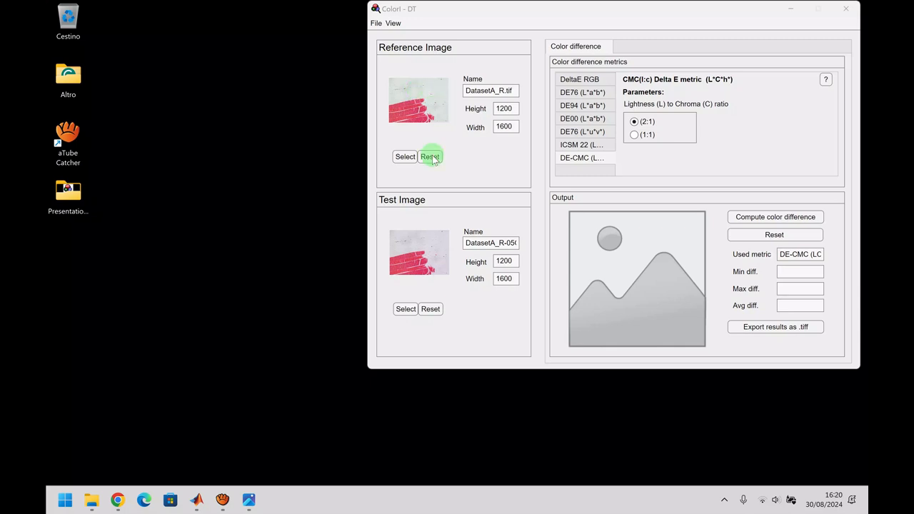
left_click(424, 245)
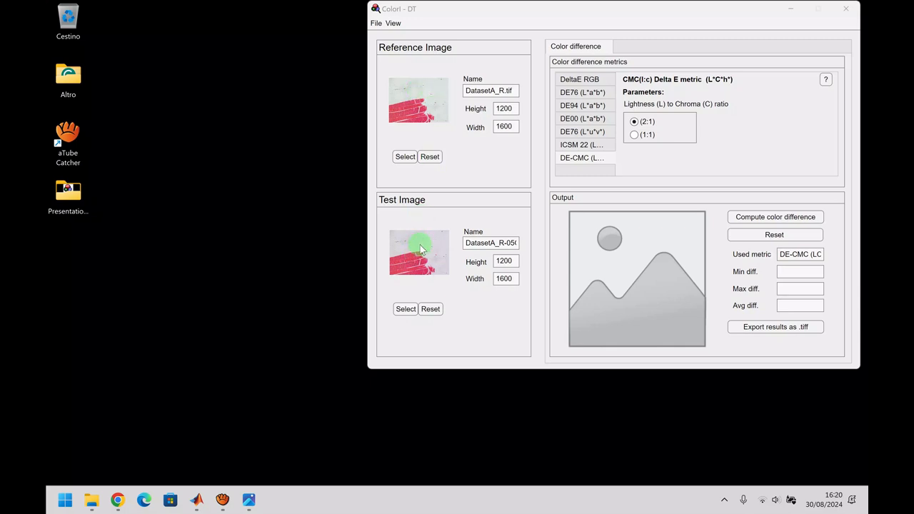
Go through the DeltaE RGB, DE76 (L*a*b*) and DE94 metrics and select DE00 (L*a*b*) as the metric.
left_click(589, 84)
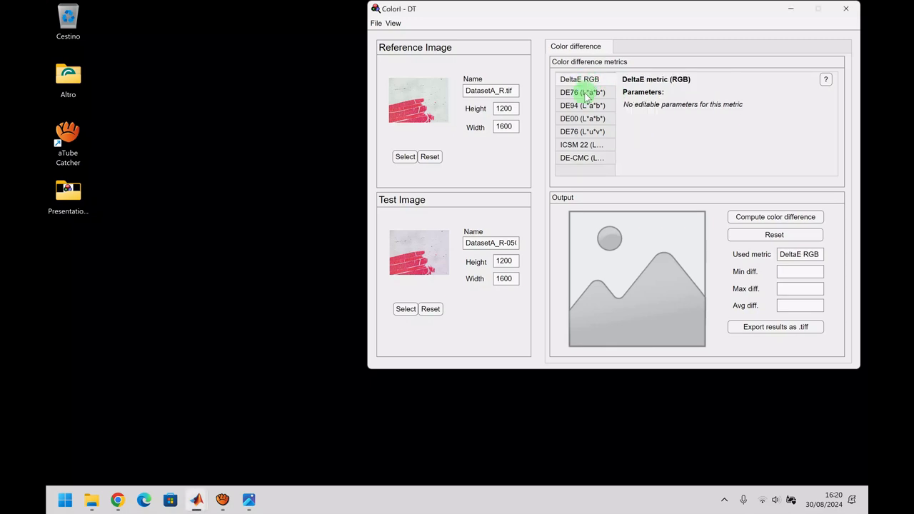
left_click(586, 93)
left_click(580, 107)
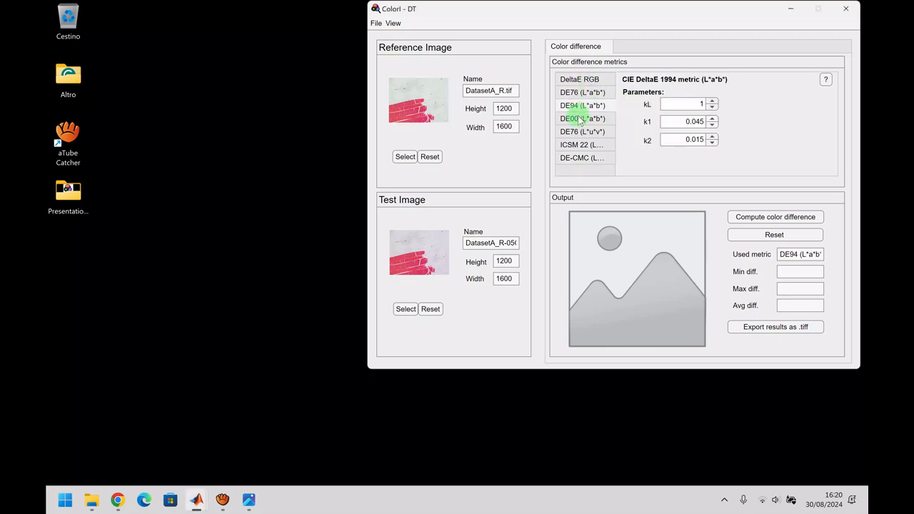
left_click(579, 120)
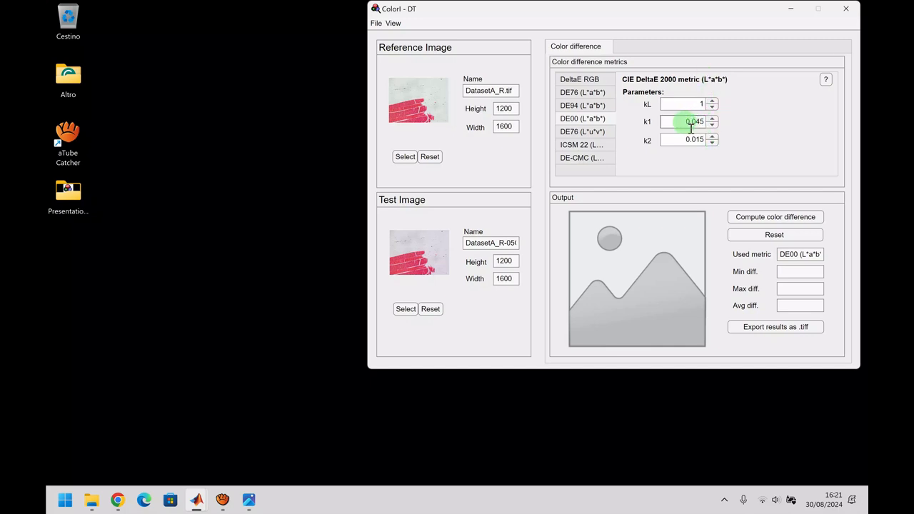
Try to set the k1 parameter of the DE00 metric to the non-numeric value "test".
left_click_drag(691, 127, 713, 127)
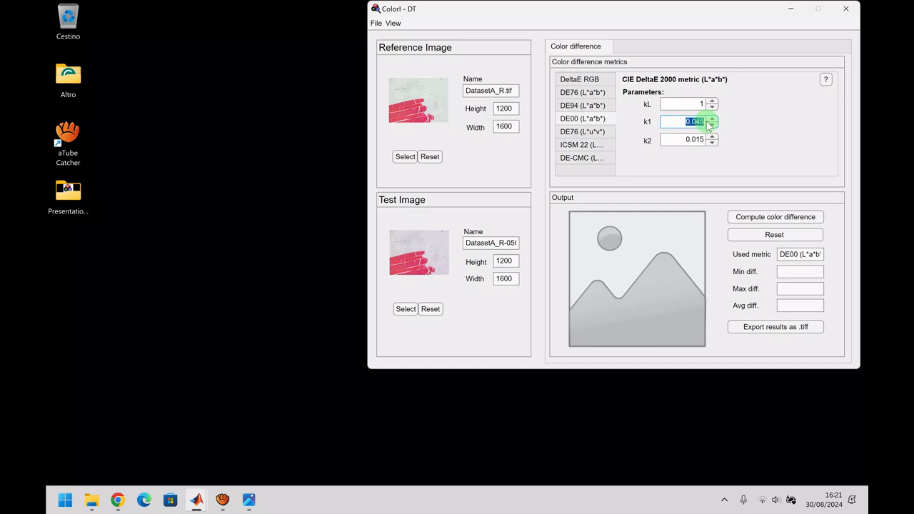
type("test")
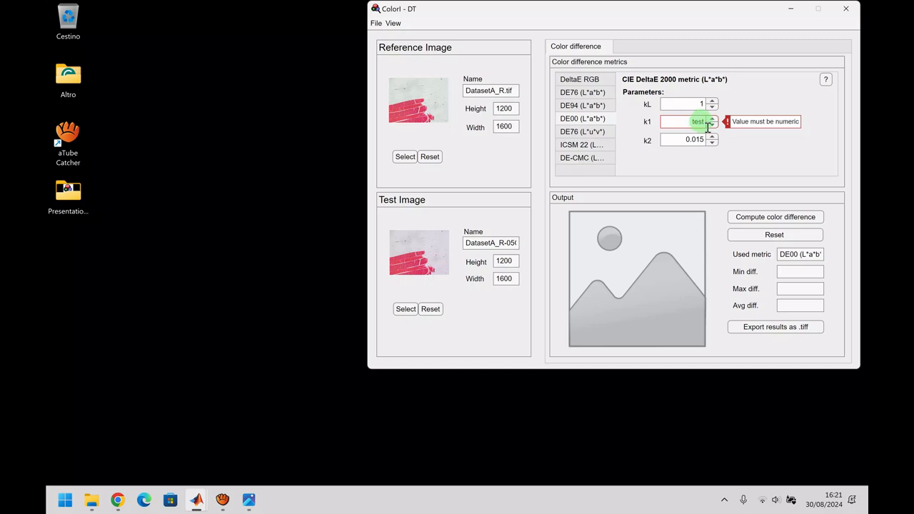
key("Return")
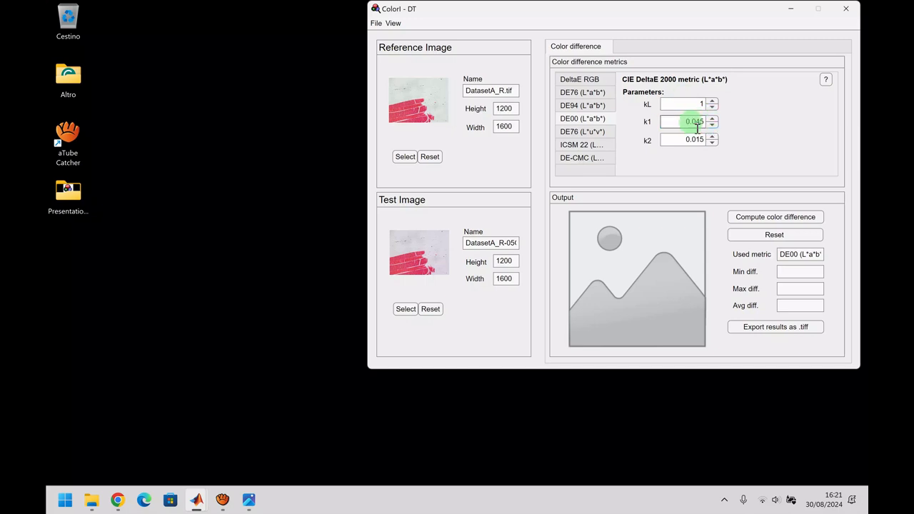
left_click(689, 105)
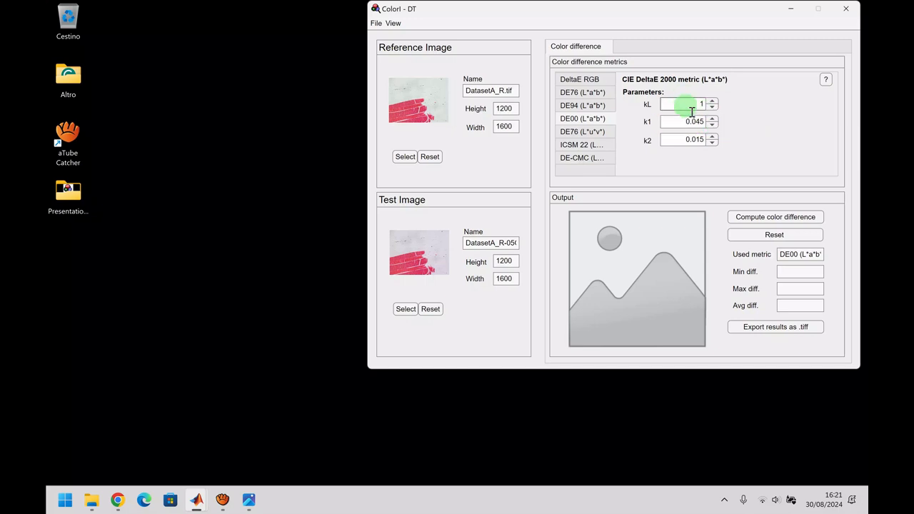
left_click(695, 124)
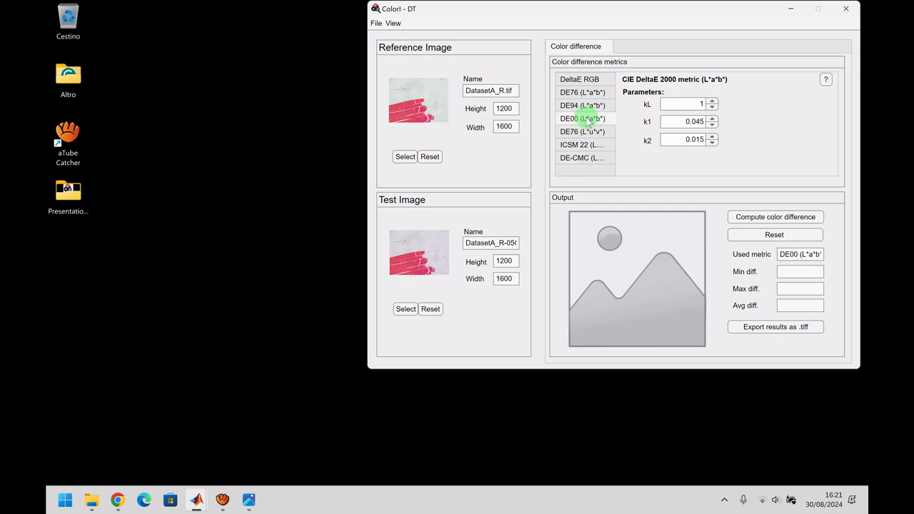
Compute the color difference between the two images and export it to the Desktop as a .tiff file named result.
left_click(793, 220)
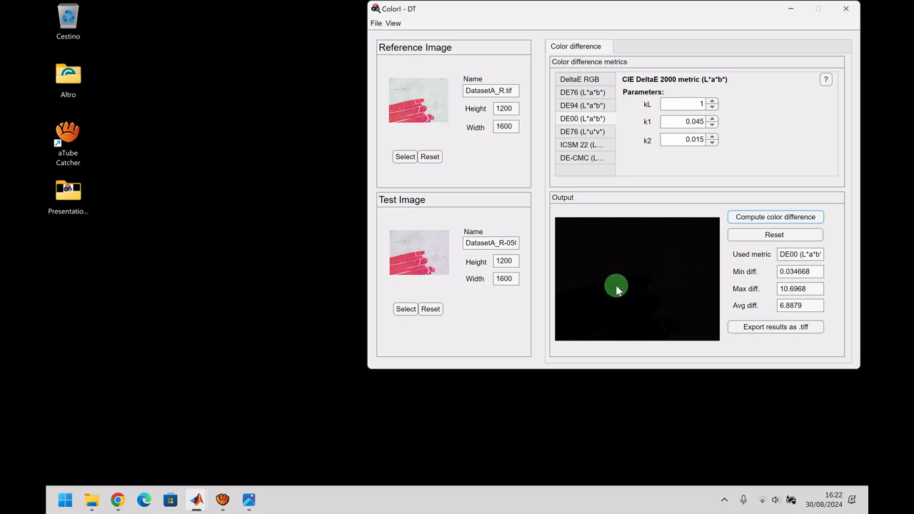
left_click(771, 329)
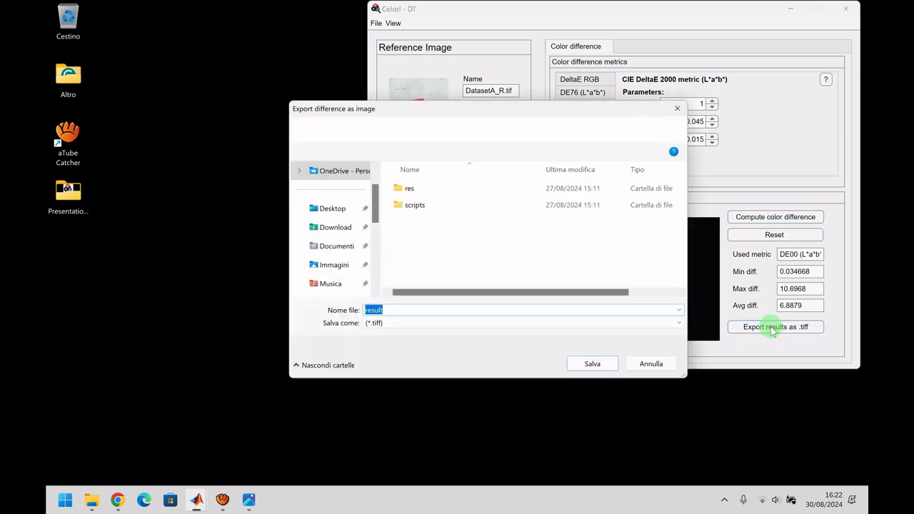
left_click(340, 210)
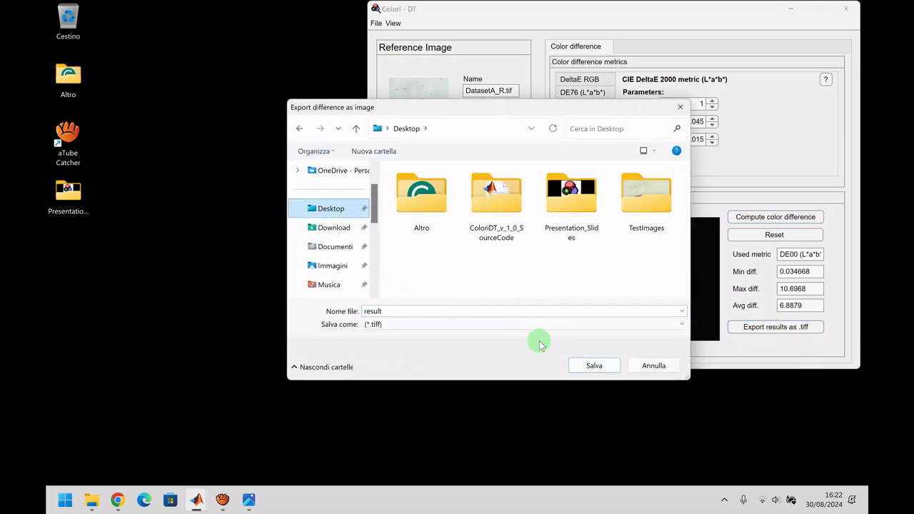
left_click(589, 368)
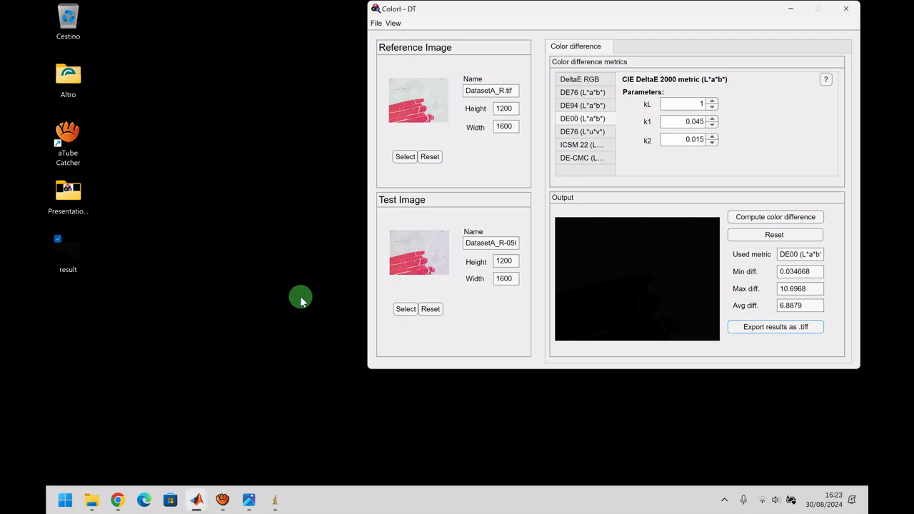
Switch to ImageJ, open the exported result image from the desktop and bring up its brightness and contrast adjustment.
left_click(274, 500)
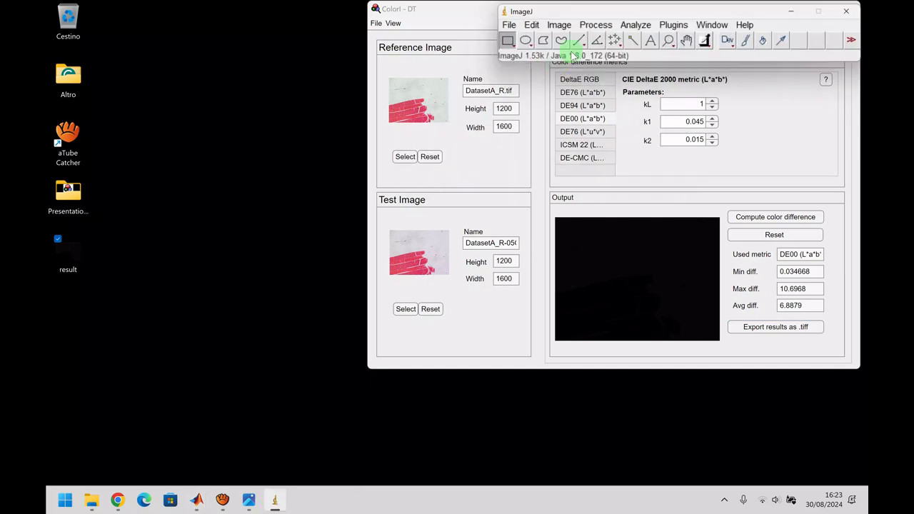
left_click_drag(69, 251, 585, 57)
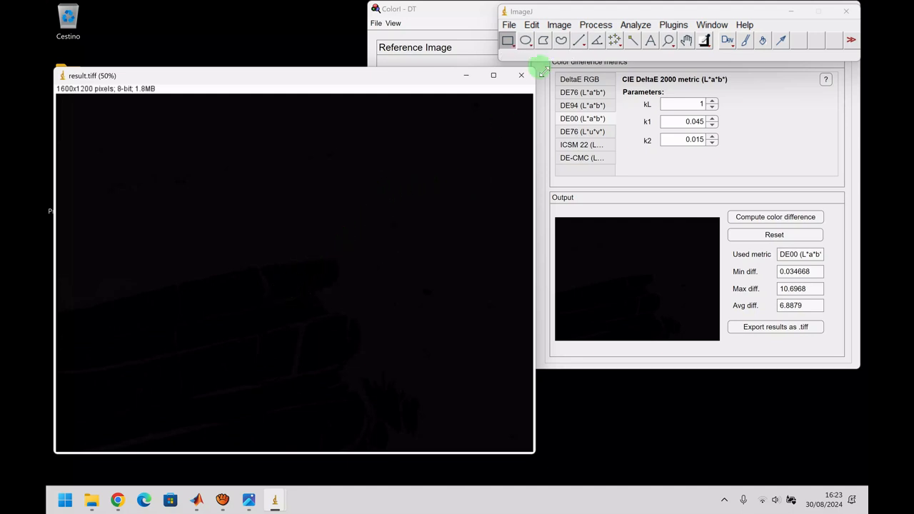
left_click(558, 26)
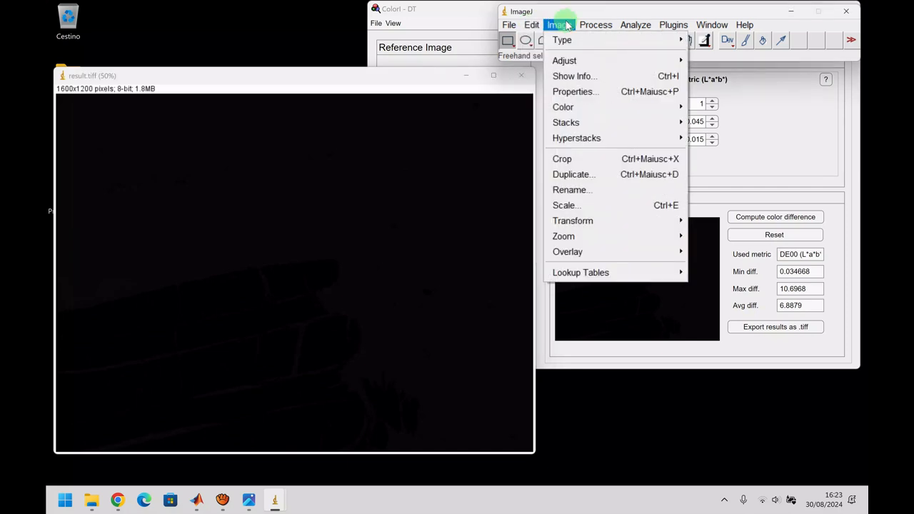
mouse_move(532, 27)
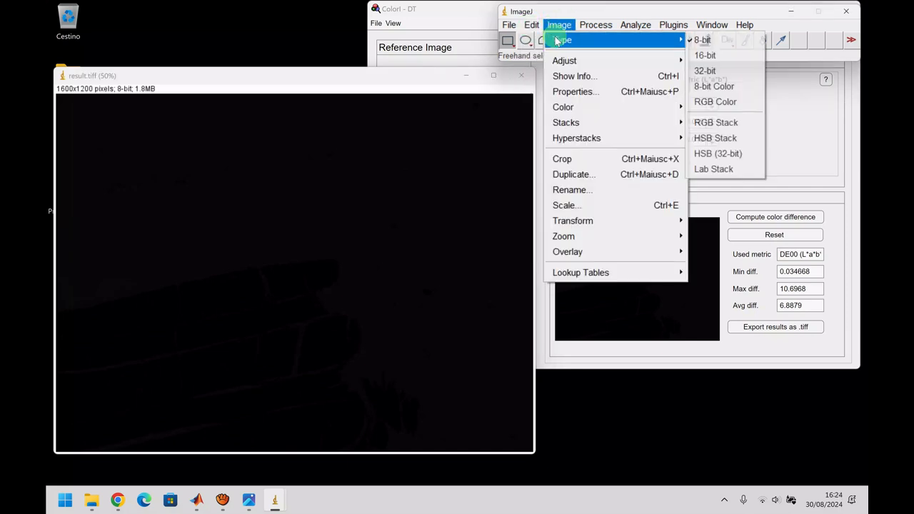
mouse_move(561, 61)
left_click(710, 61)
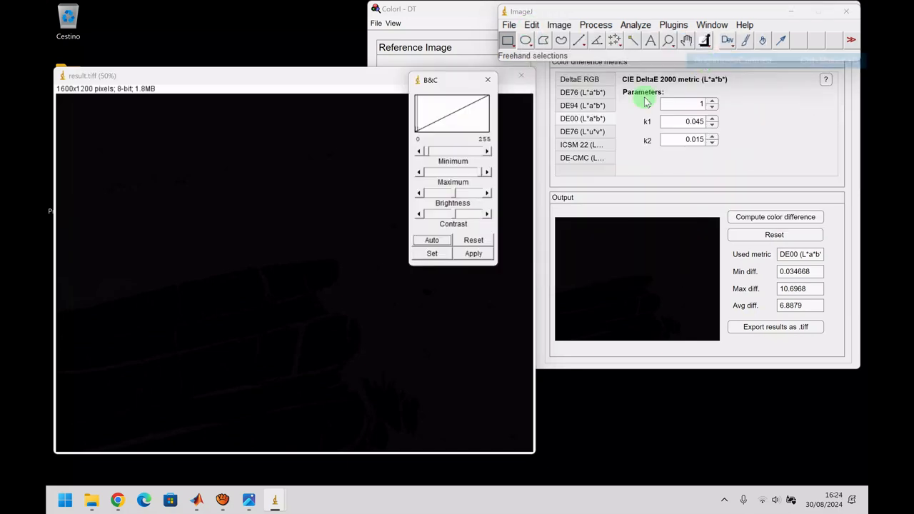
Lower the maximum display value of result.tiff to 28, apply the adjustment and close the B&C dialog.
left_click_drag(488, 171, 483, 175)
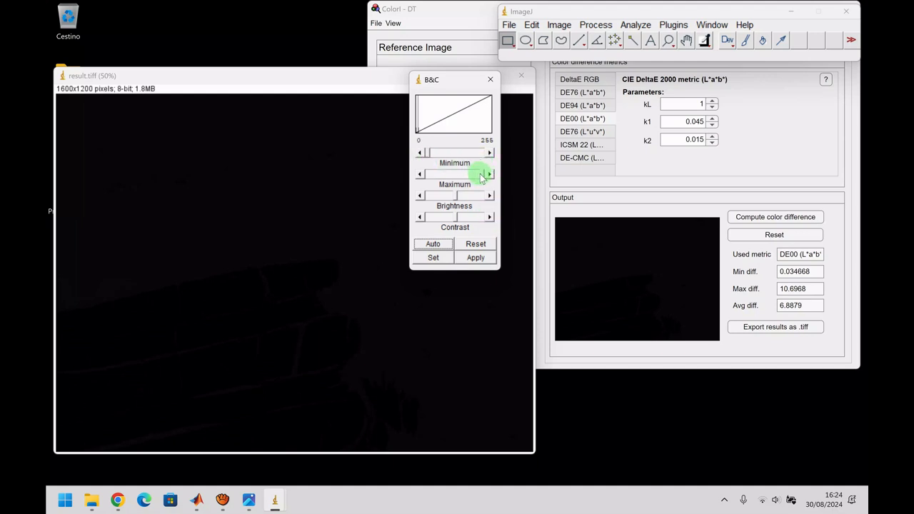
left_click_drag(482, 177, 434, 177)
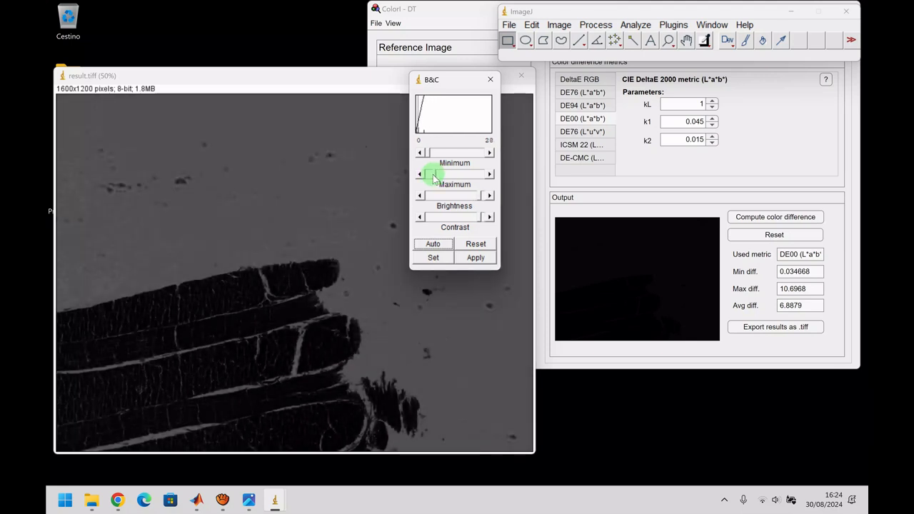
left_click(476, 257)
left_click(468, 174)
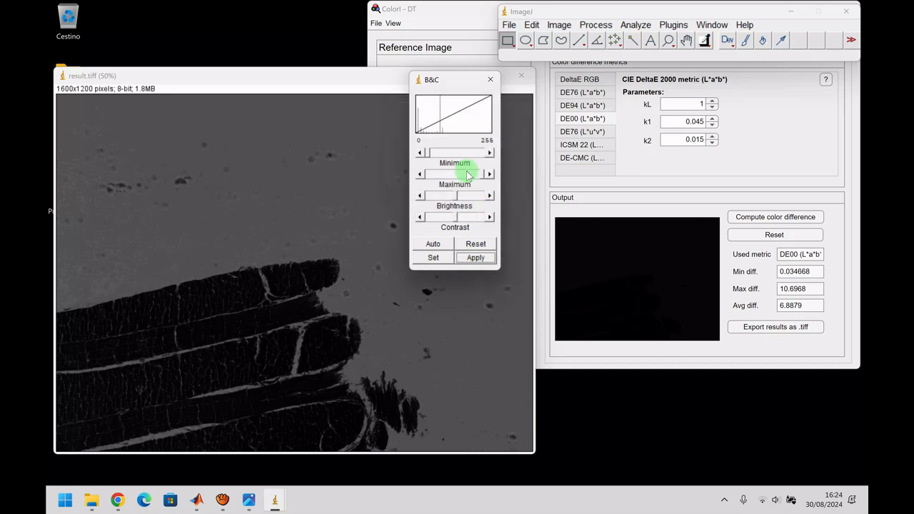
left_click(490, 79)
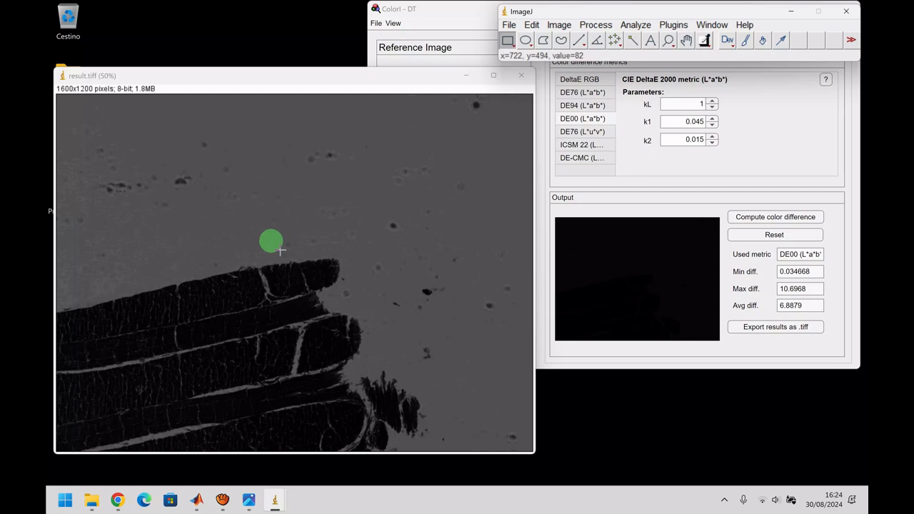
Bring the ImageJ main window back up, read pixel values in result.tiff, and close the image without saving its adjustment.
left_click(461, 7)
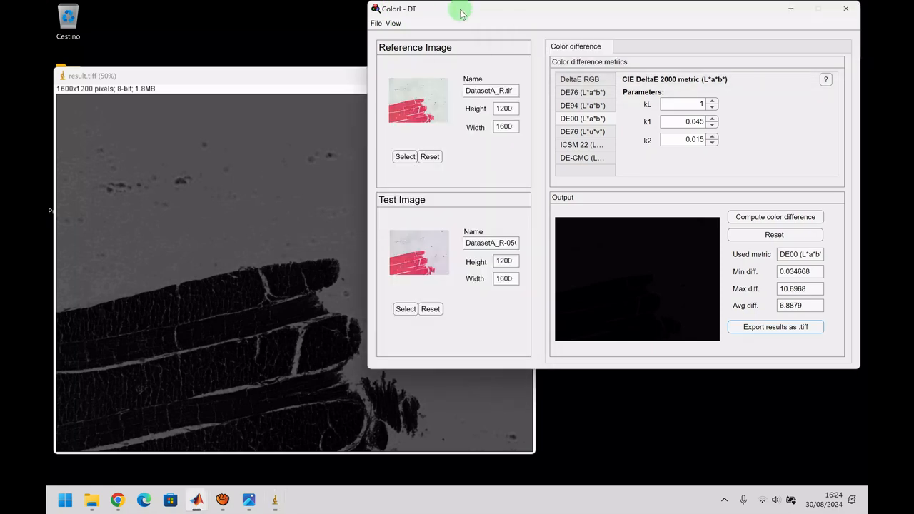
left_click(288, 76)
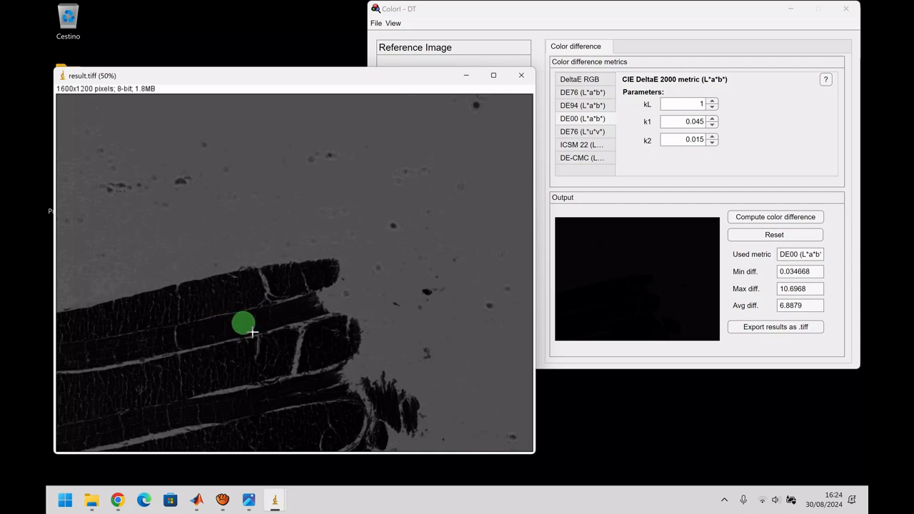
left_click(275, 499)
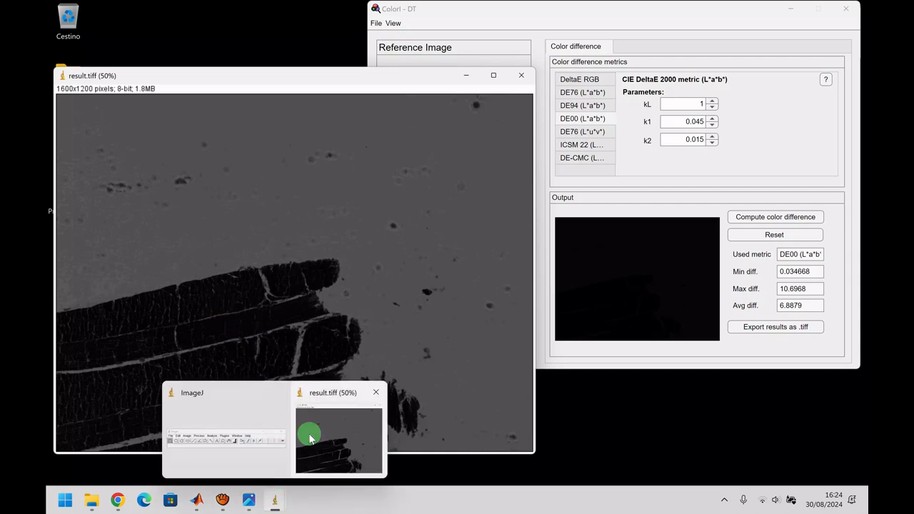
left_click(246, 404)
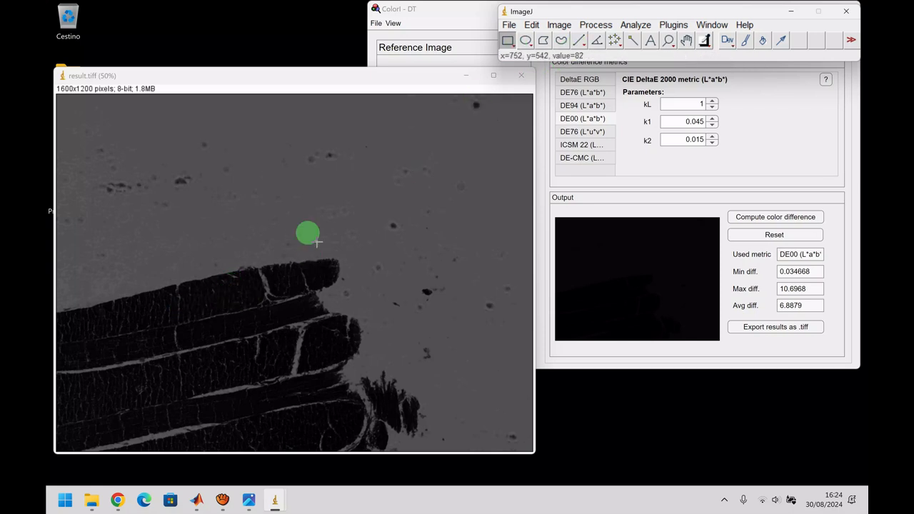
left_click(522, 78)
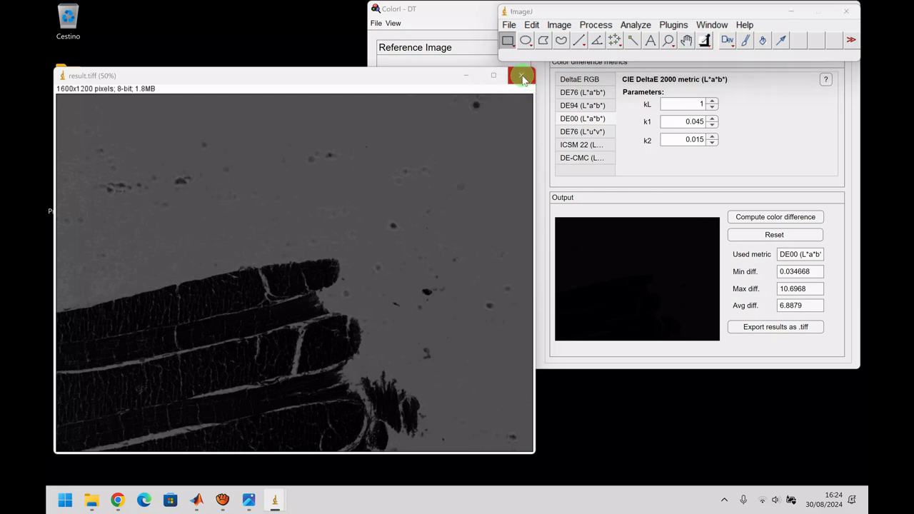
left_click(446, 163)
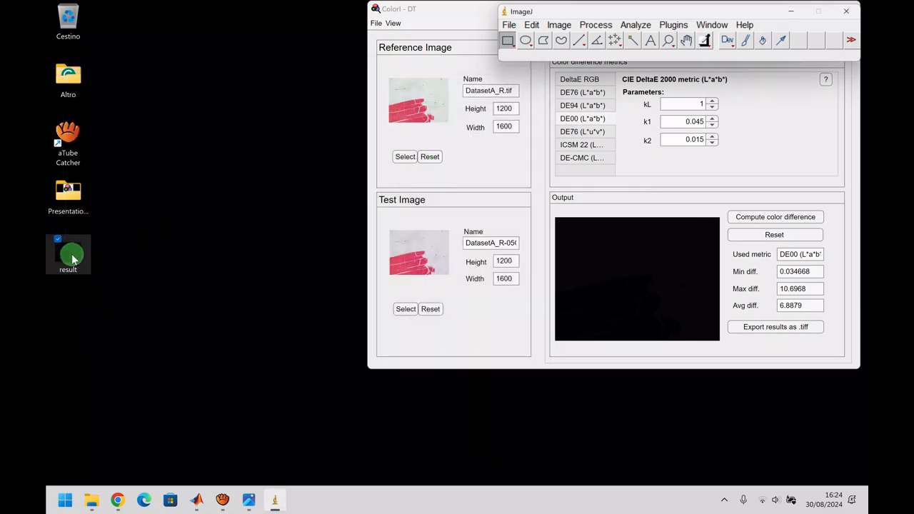
Reopen the exported result image from the desktop in ImageJ and bring up its Threshold adjustment.
left_click_drag(72, 254, 562, 28)
left_click(561, 26)
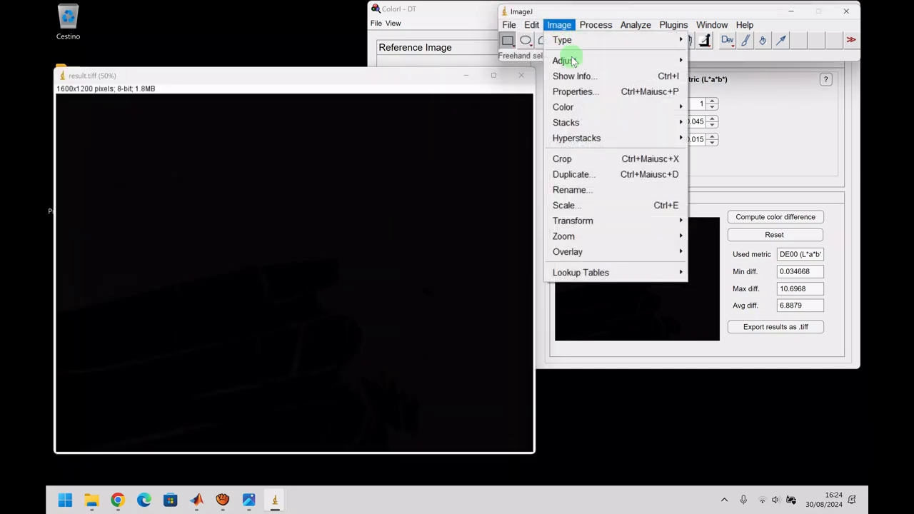
mouse_move(577, 61)
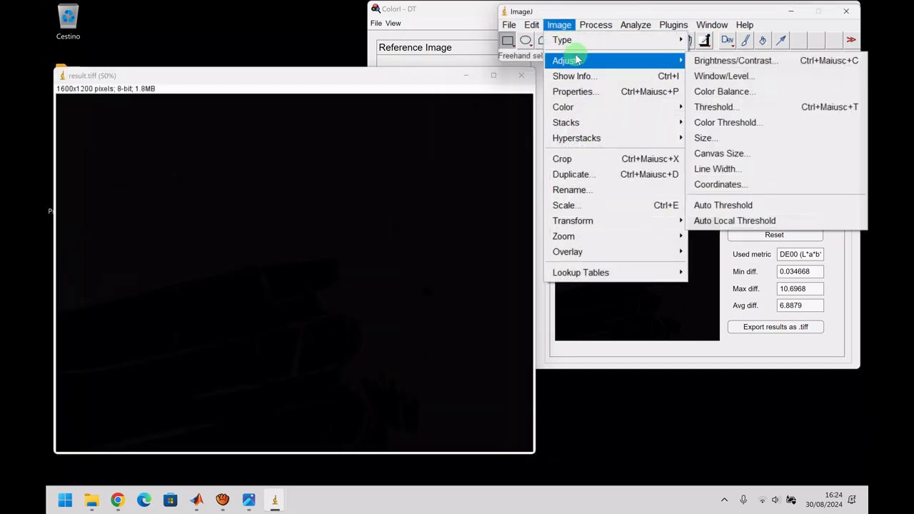
left_click(713, 106)
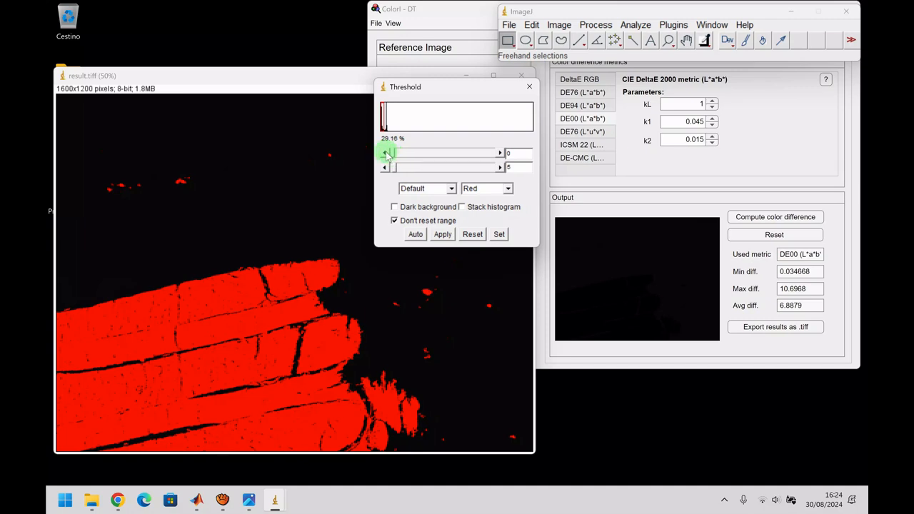
Raise the upper threshold of result.tiff to 10 and bring it back down to 8.
left_click(500, 167)
left_click(501, 167)
left_click(500, 167)
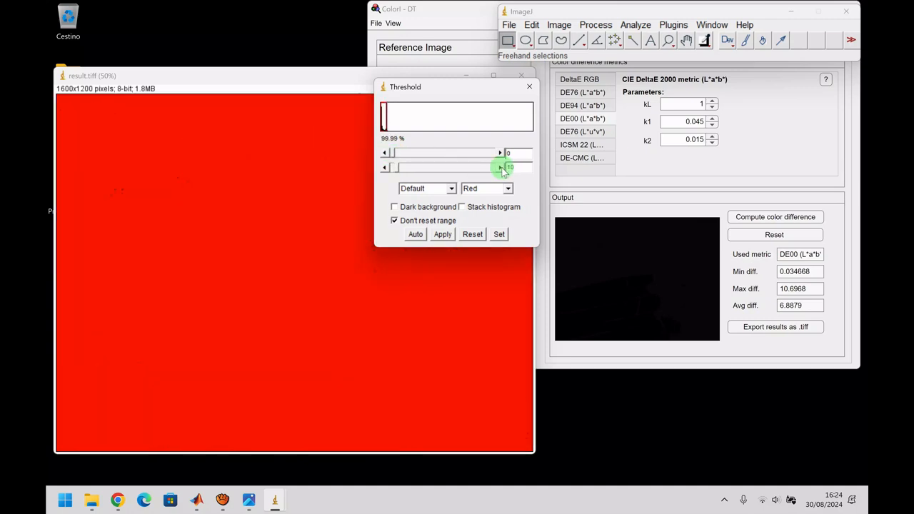
left_click(383, 167)
left_click(384, 167)
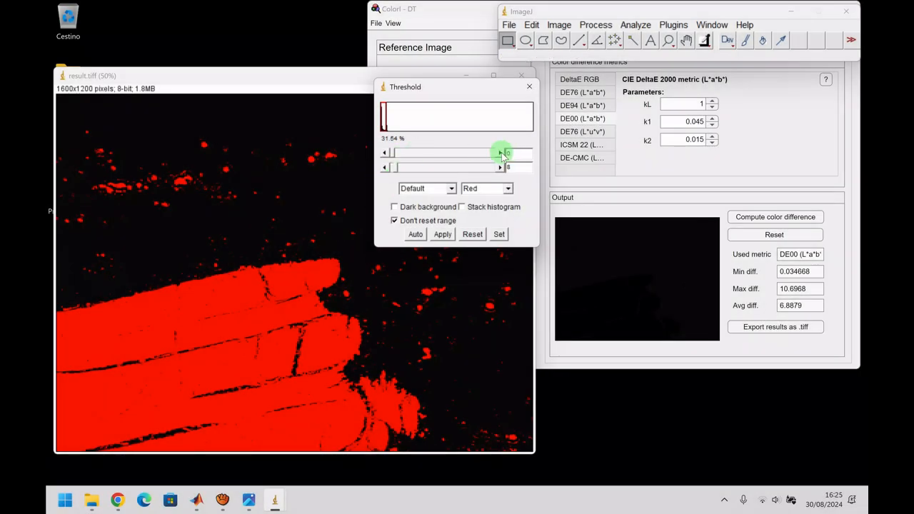
Raise the lower threshold of result.tiff to 7.
left_click(503, 153)
left_click(503, 153)
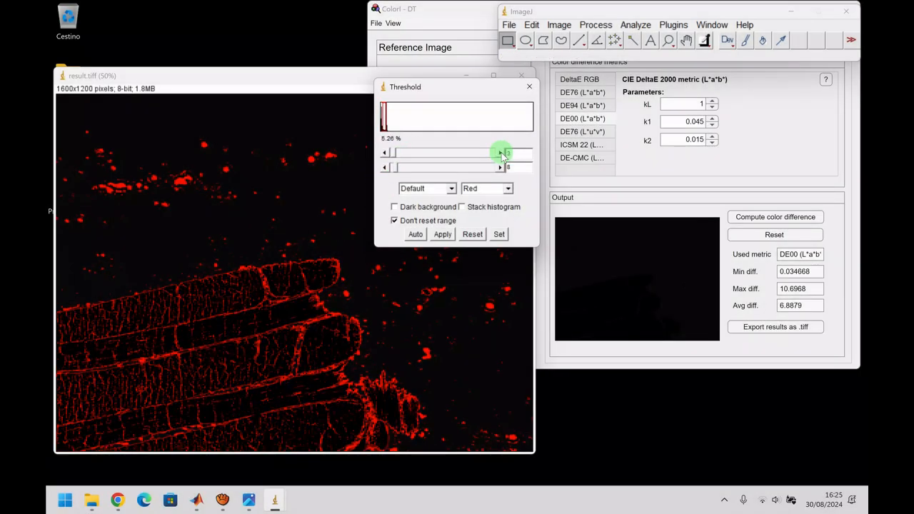
left_click(502, 154)
left_click(502, 153)
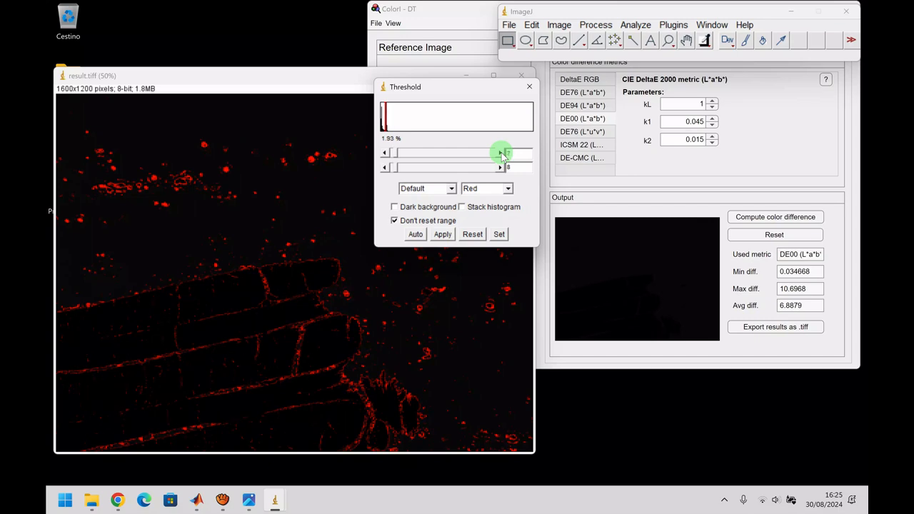
Set the threshold range of result.tiff to a lower limit of 5 and an upper limit of 13.
left_click(384, 154)
left_click(385, 154)
left_click(502, 169)
left_click(502, 169)
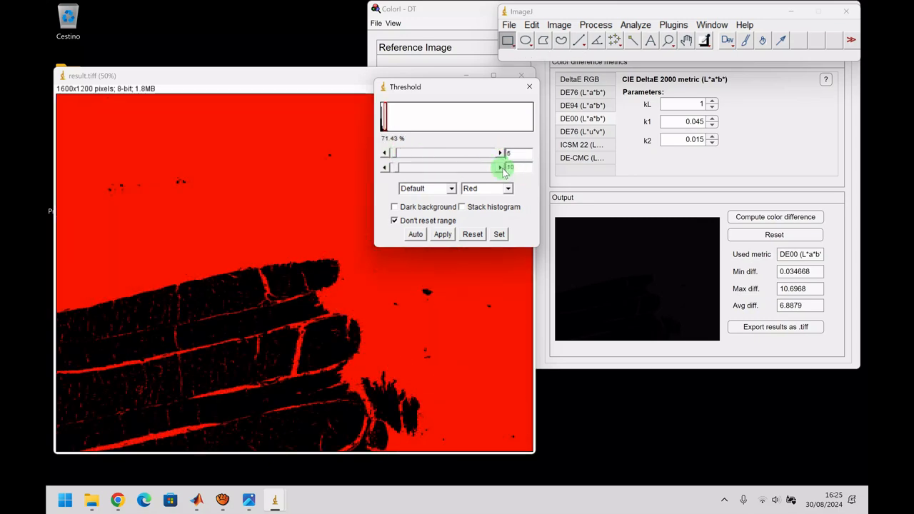
left_click(502, 170)
left_click(502, 169)
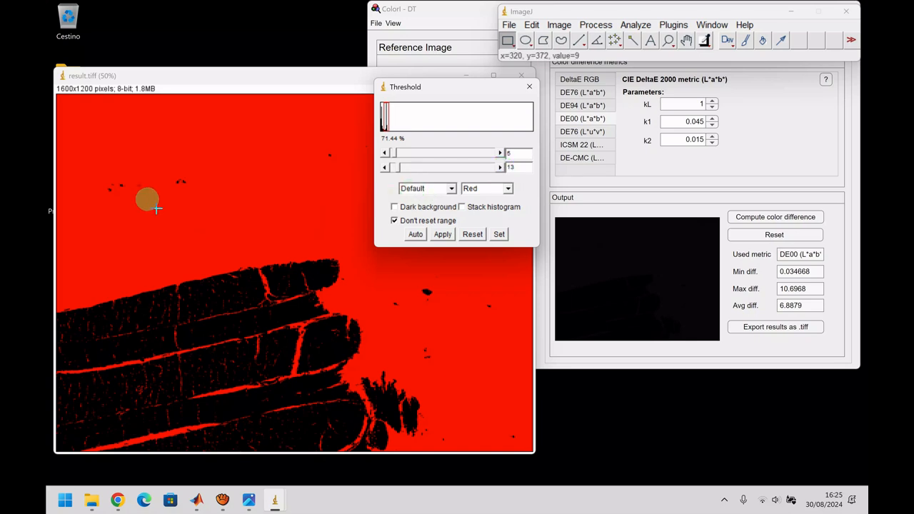